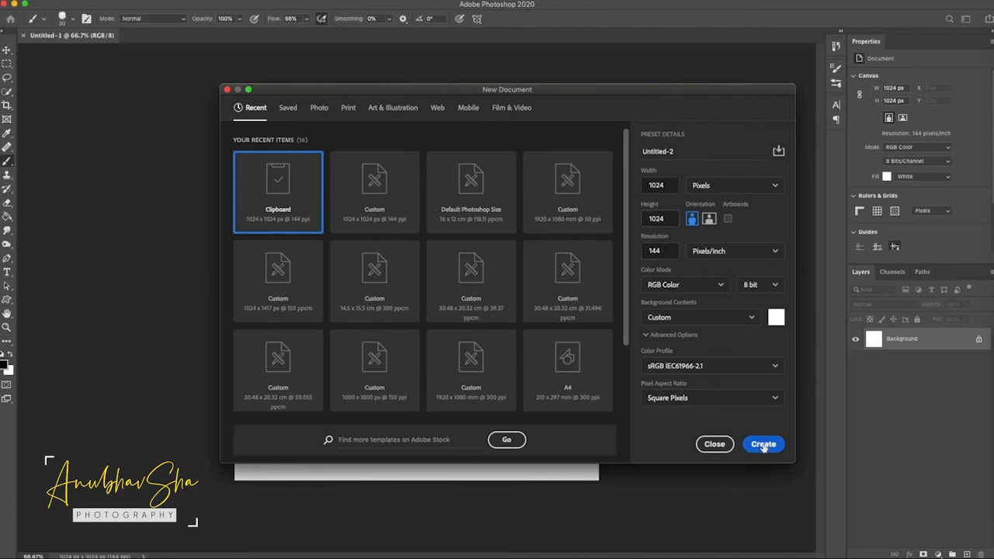
# - Create a 1024 × 1024 px document at 144 pixels/inch and fill its background with very dark grey
pyautogui.click(764, 443)
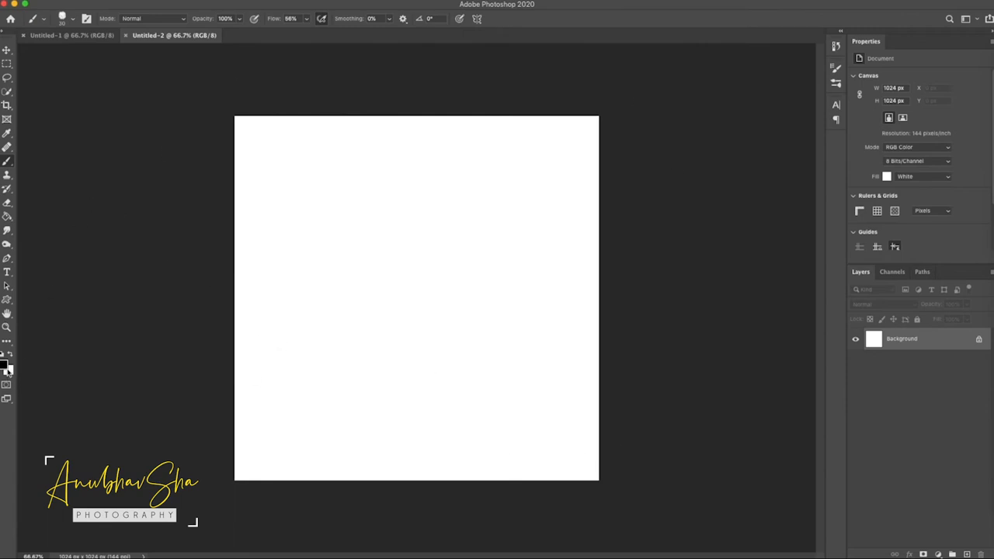
pyautogui.click(7, 219)
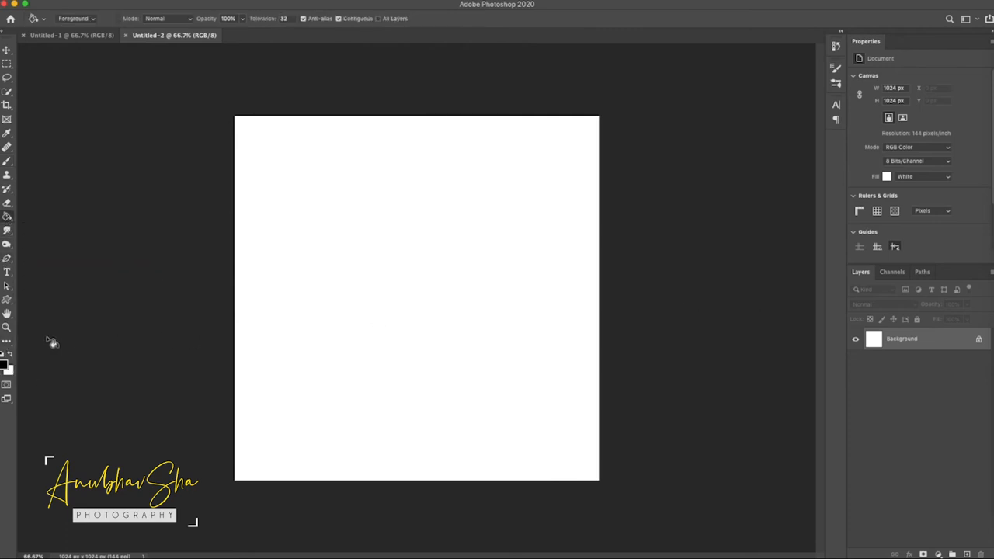
pyautogui.click(7, 363)
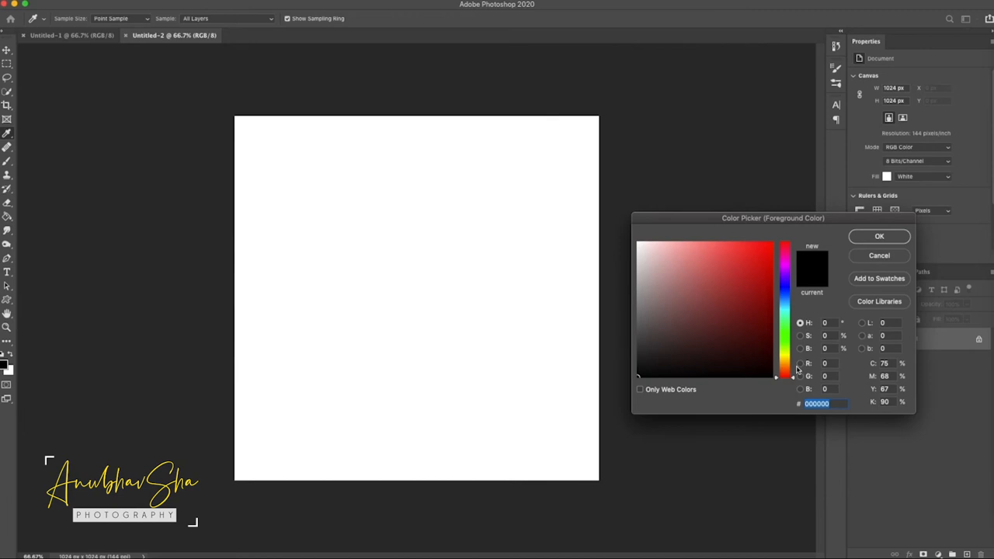
pyautogui.click(648, 360)
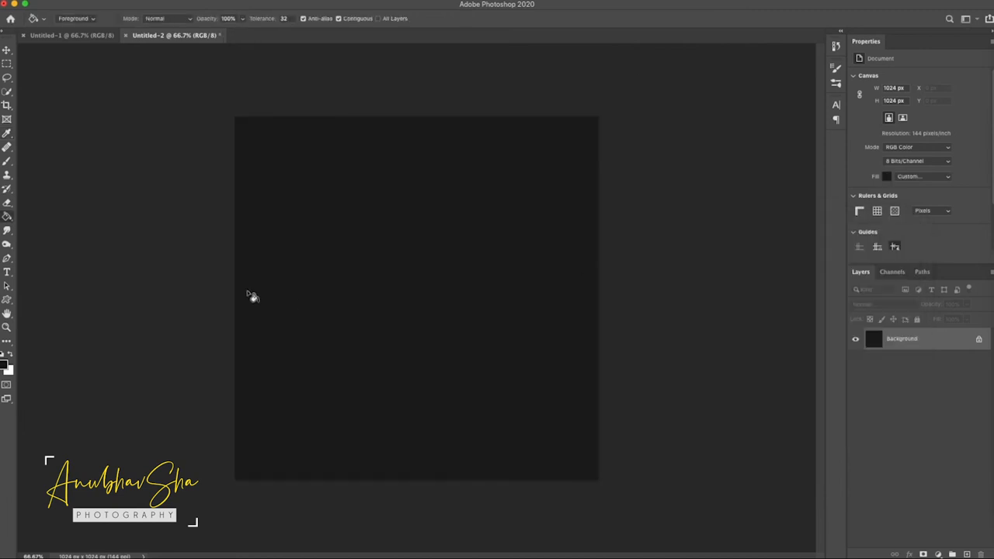
# - Add a new empty layer and convert the locked Background into a regular layer
pyautogui.click(6, 274)
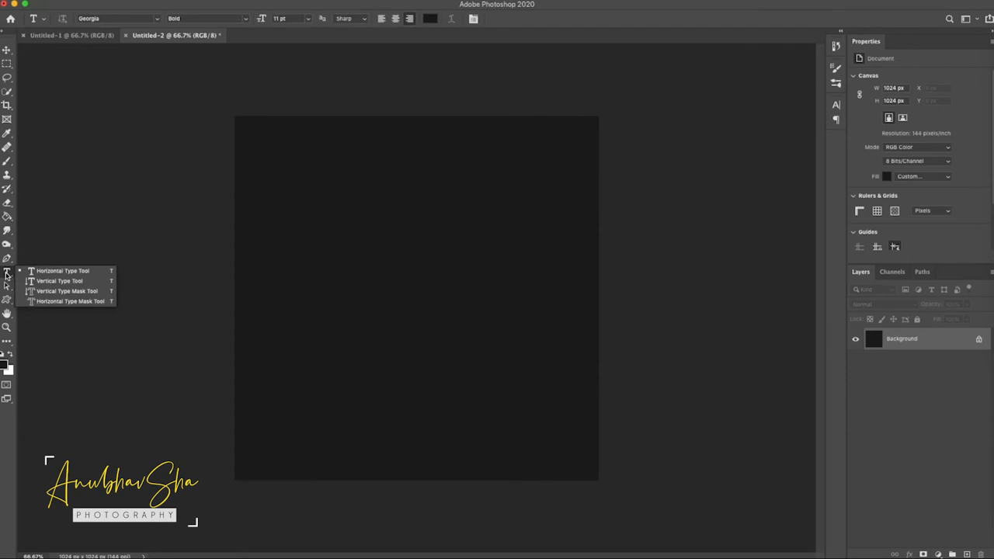
pyautogui.click(59, 272)
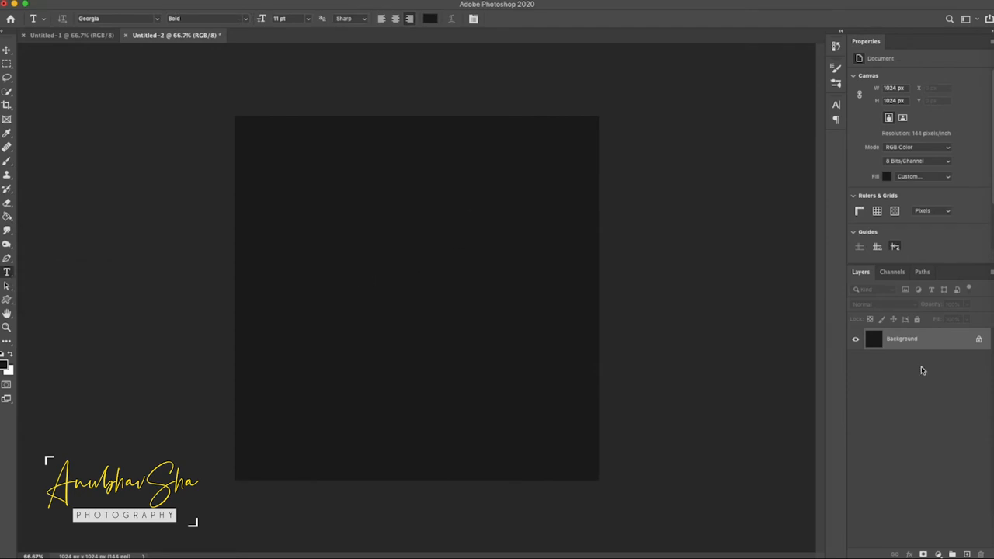
pyautogui.click(967, 553)
pyautogui.click(924, 368)
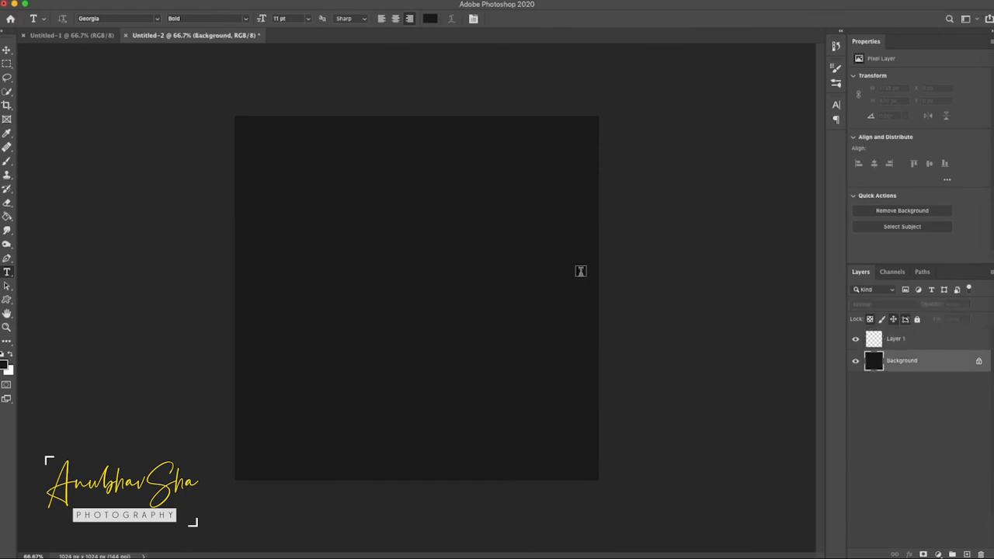
pyautogui.doubleClick(932, 365)
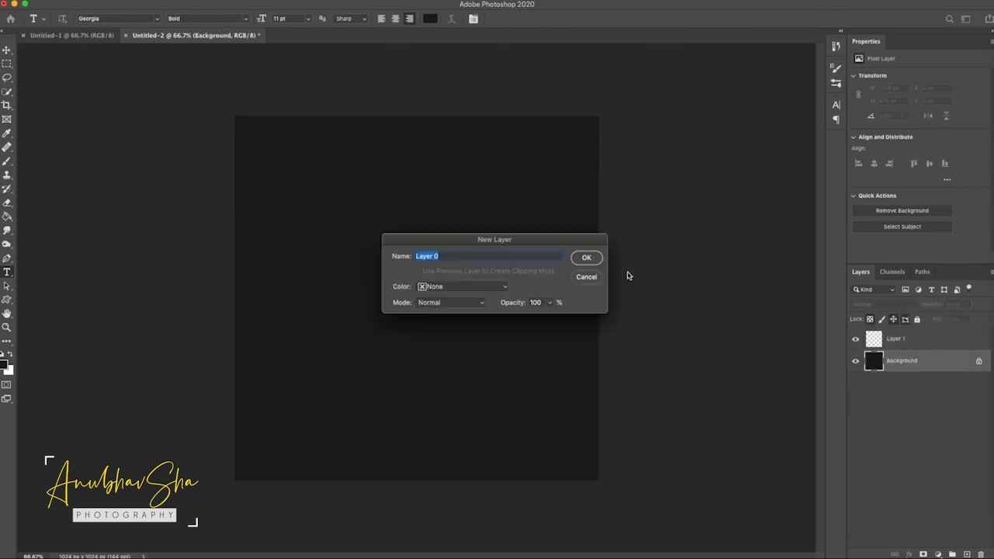
pyautogui.click(583, 258)
# - Rename the empty upper layer "text" and the dark fill layer "bg"
pyautogui.doubleClick(895, 339)
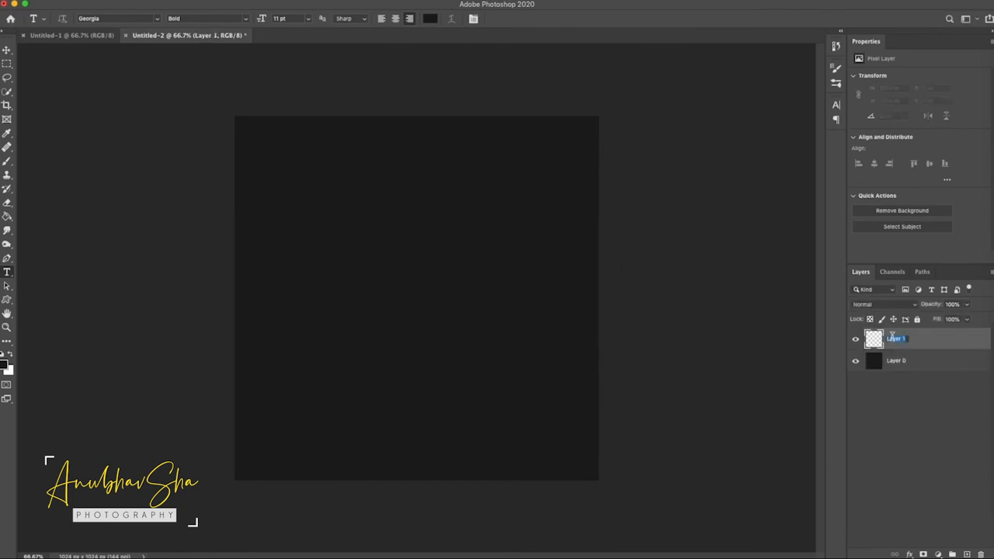
pyautogui.write('text')
pyautogui.doubleClick(896, 361)
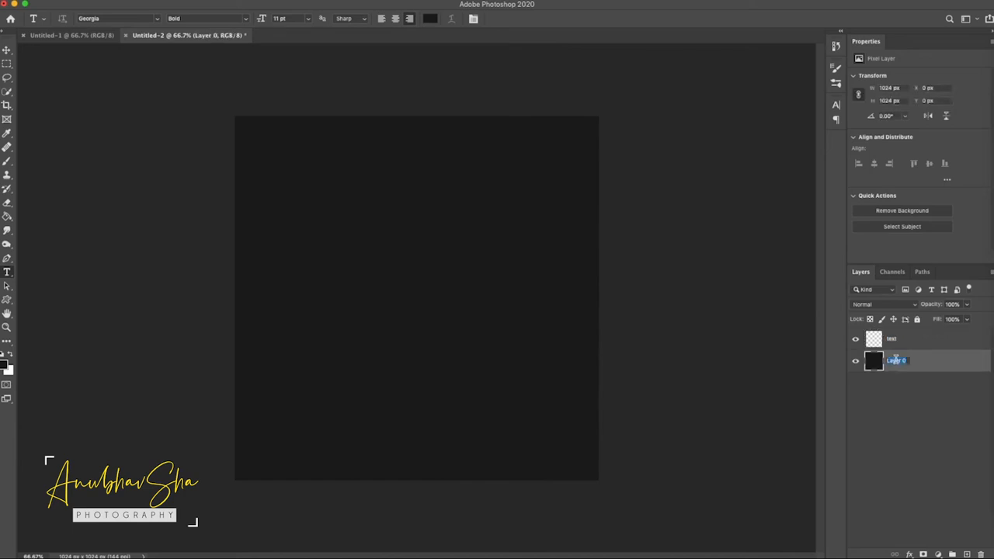
pyautogui.write('tg')
pyautogui.press('Return')
# - Add the horizontal text "Peace" on the text layer, replacing the placeholder text
pyautogui.click(871, 339)
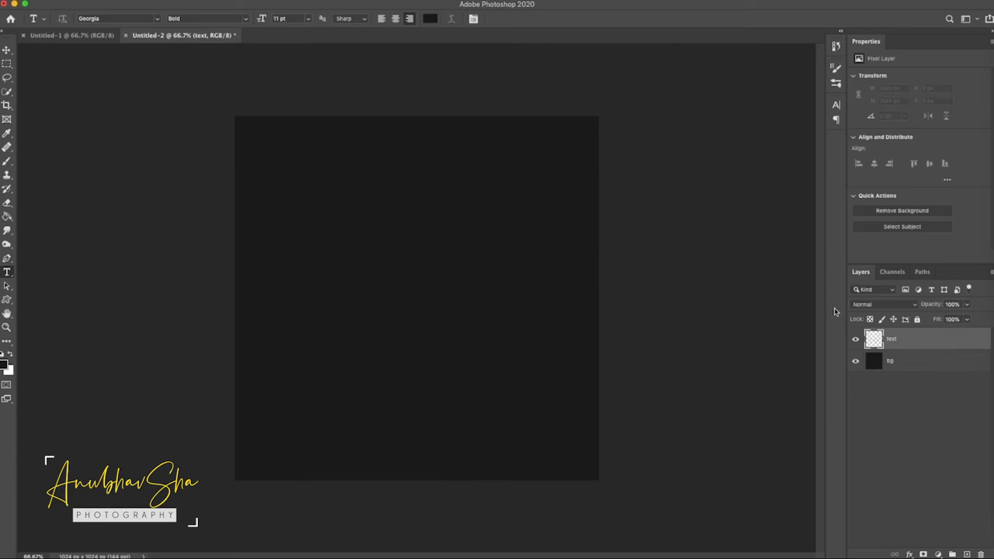
pyautogui.click(353, 267)
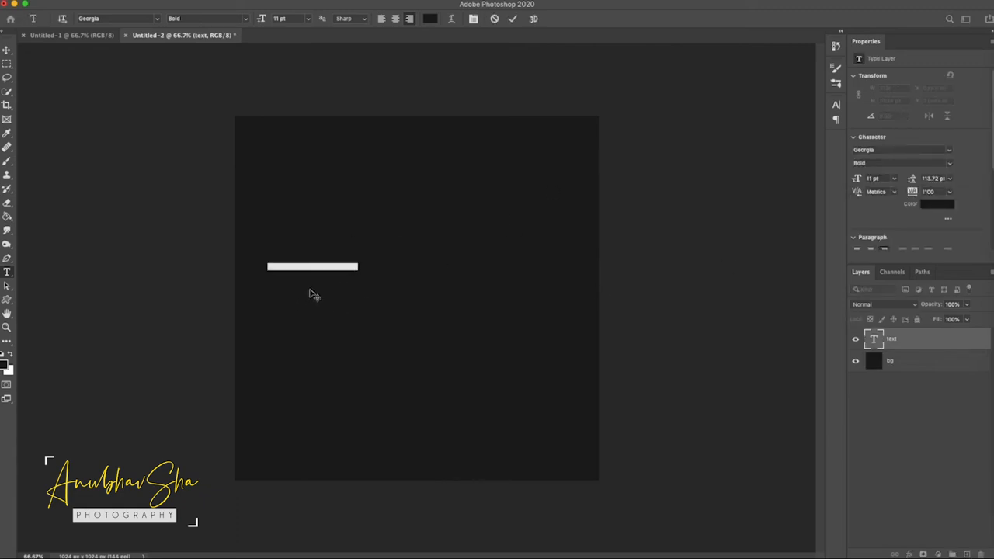
pyautogui.press('BackSpace')
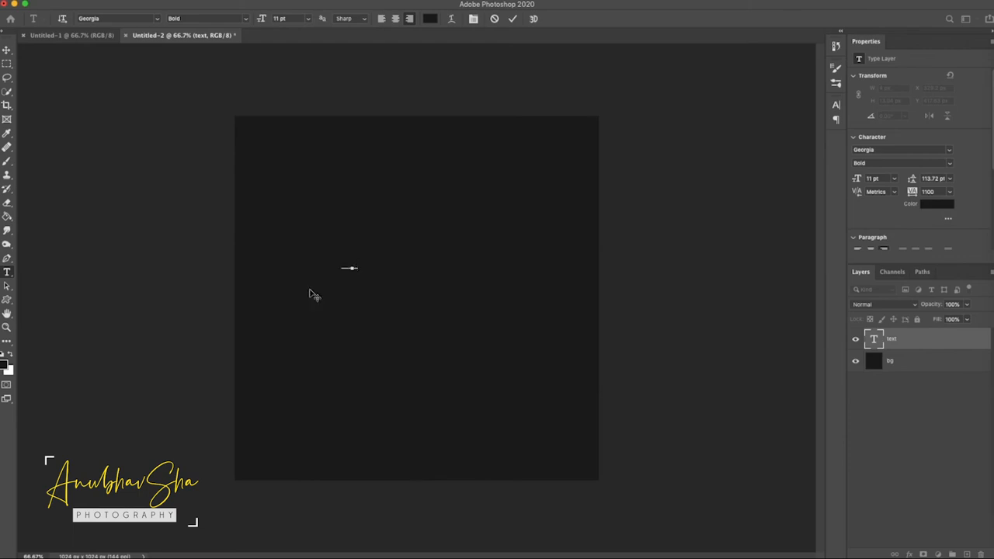
pyautogui.click(861, 423)
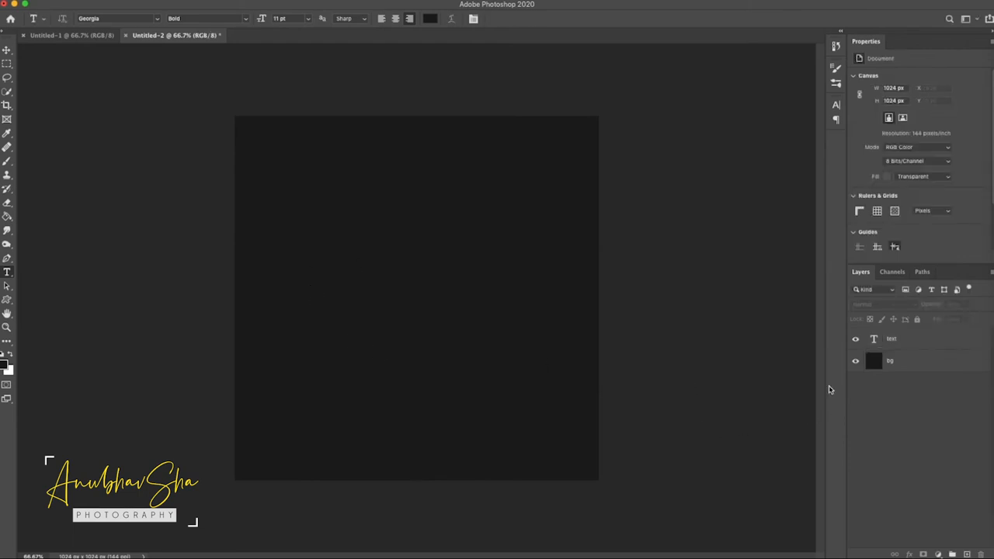
# - Set the color of the "Peace" text to white (ffffff)
pyautogui.doubleClick(873, 340)
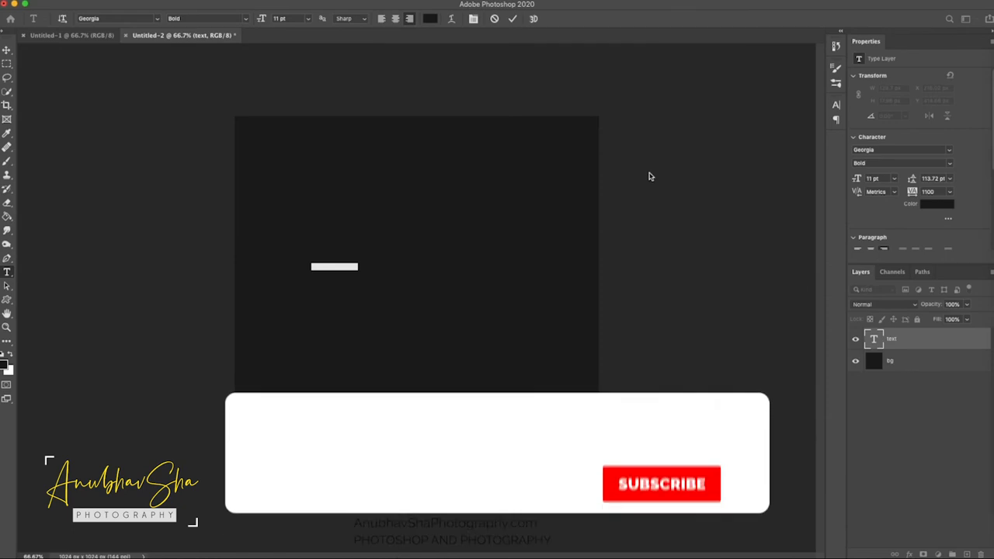
pyautogui.click(429, 18)
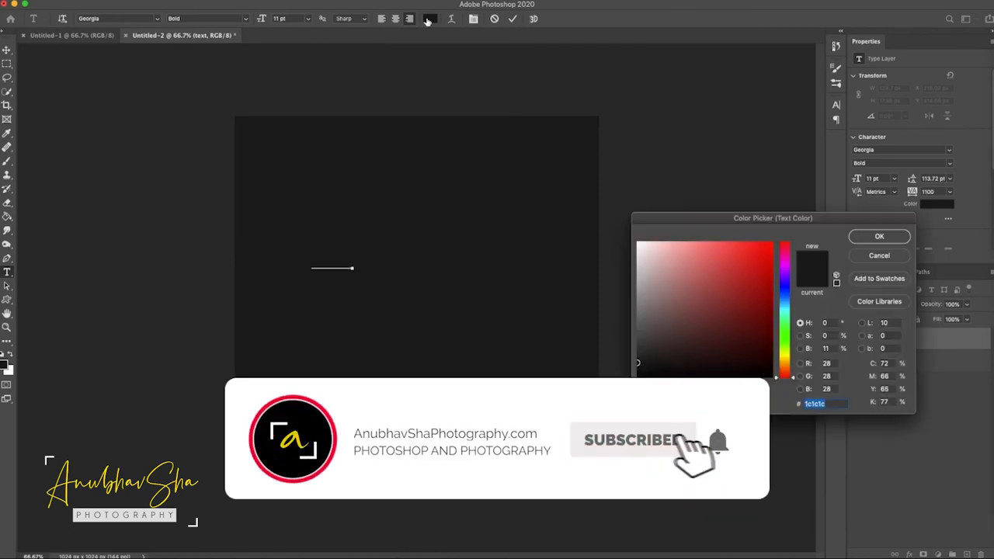
pyautogui.write('ffffff')
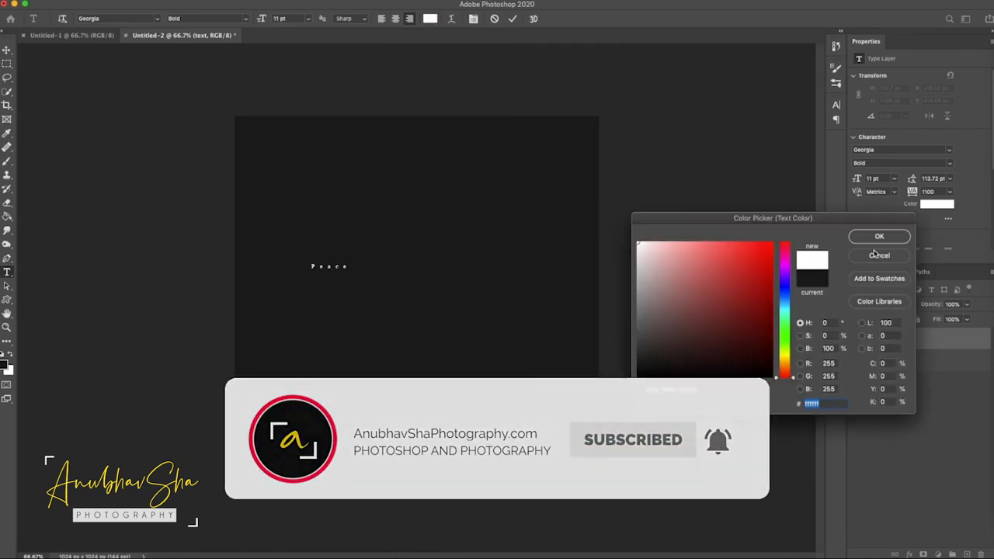
pyautogui.press('Return')
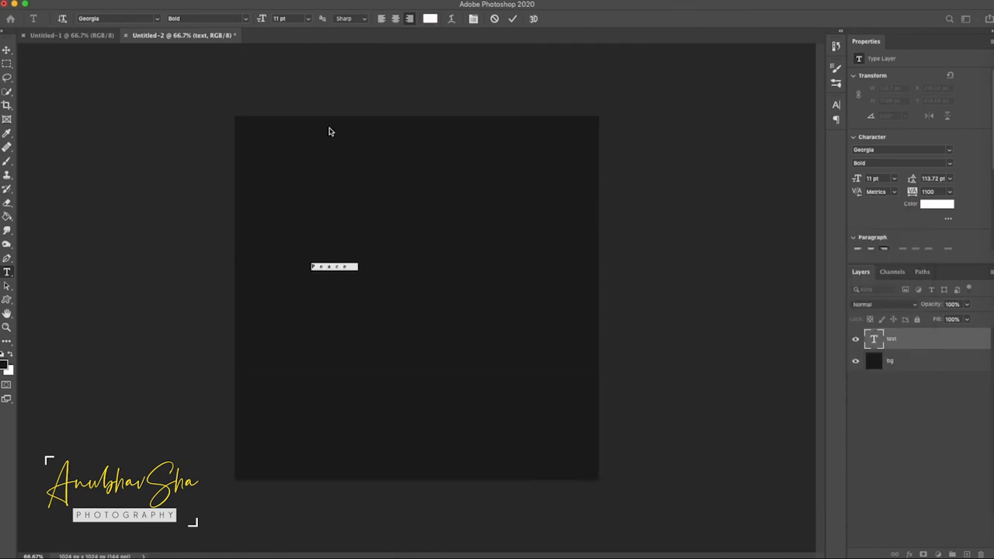
# - Format the "Peace" text in the Againts font at 48 pt, center-aligned, with tracking 120
pyautogui.click(158, 19)
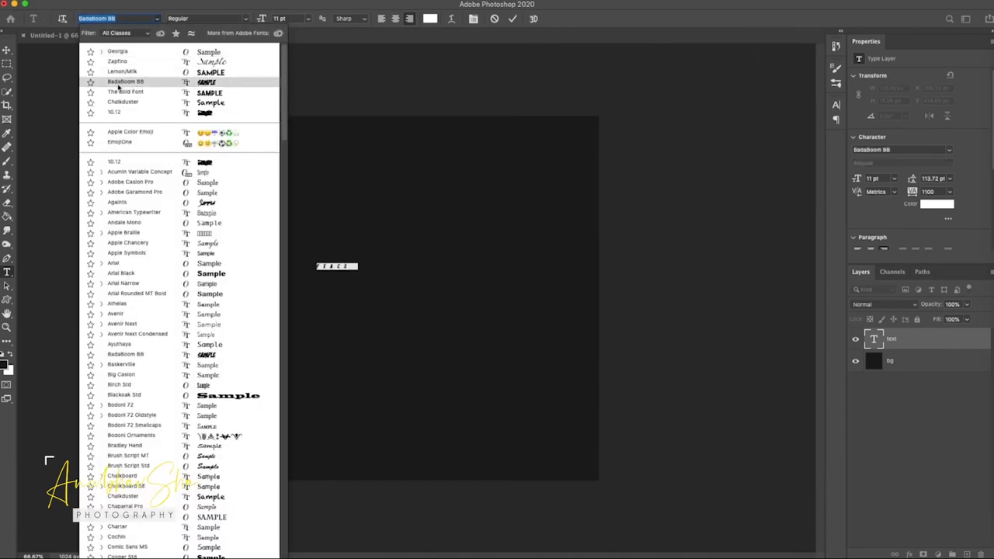
pyautogui.click(118, 204)
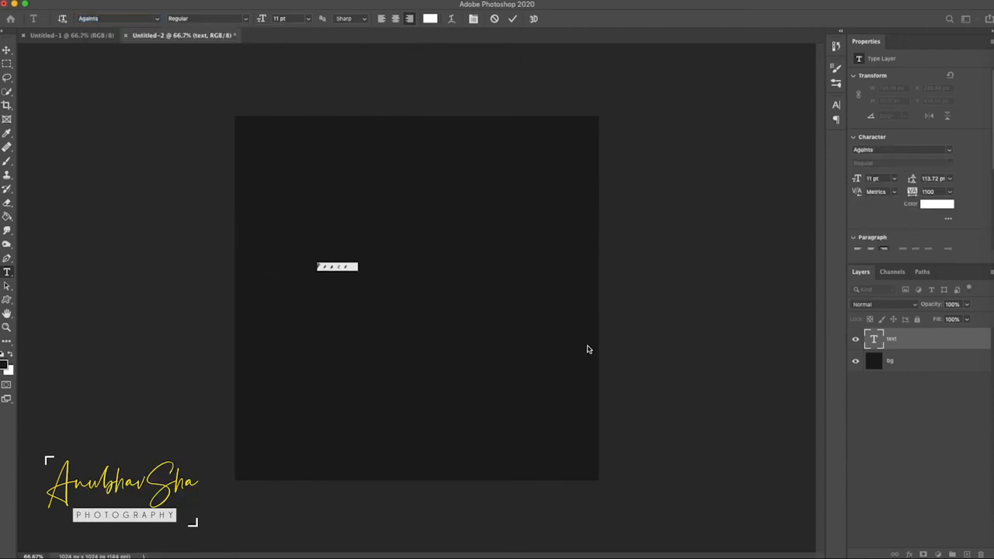
pyautogui.click(209, 18)
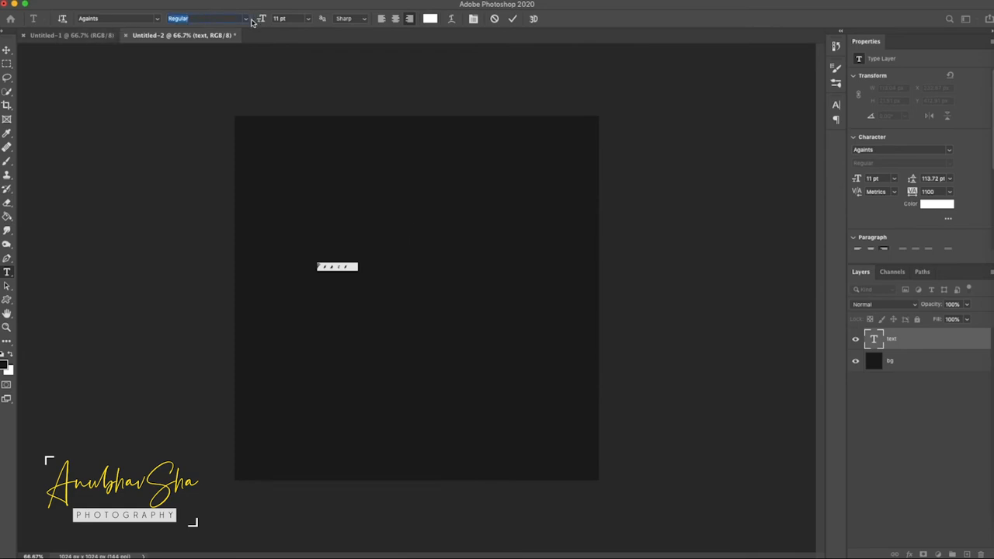
pyautogui.click(309, 19)
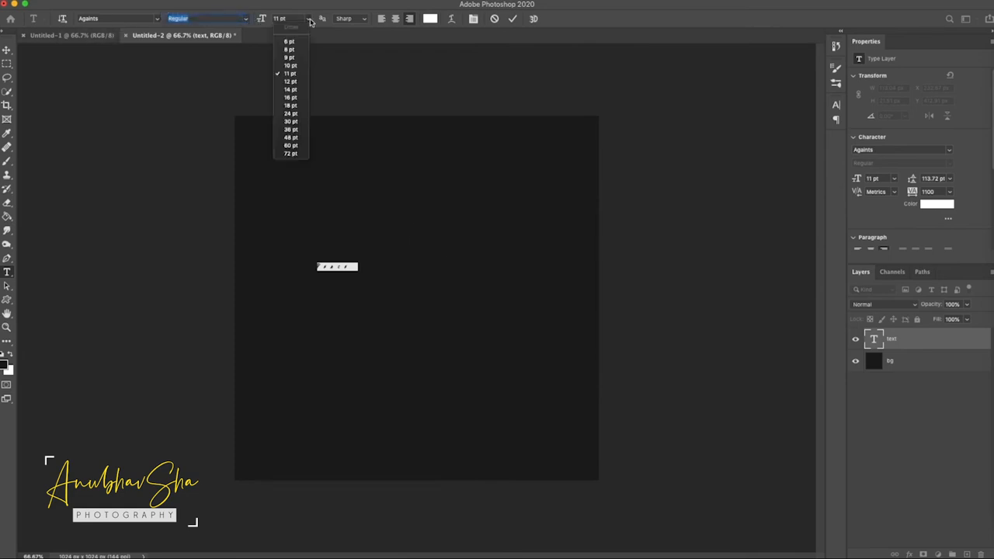
pyautogui.click(292, 138)
pyautogui.click(397, 23)
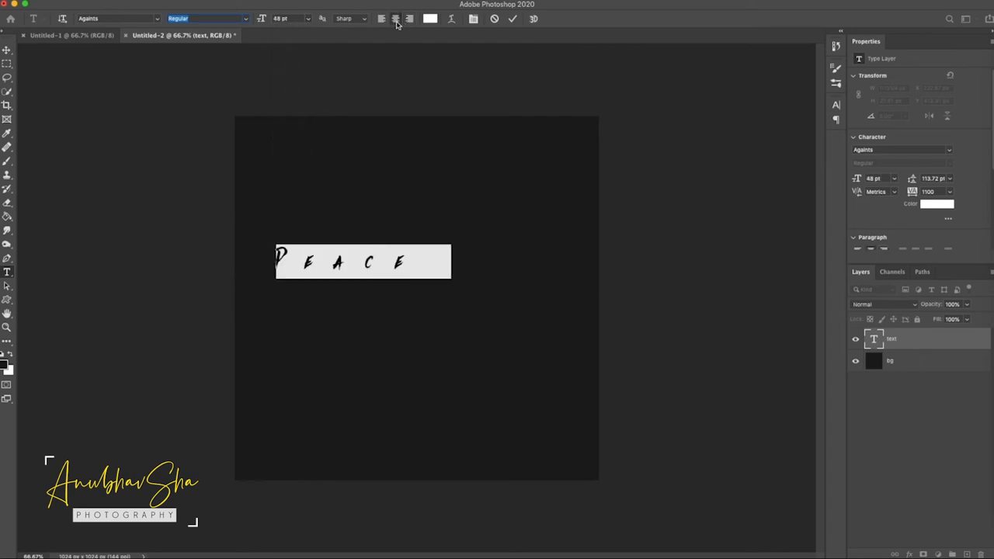
pyautogui.click(836, 107)
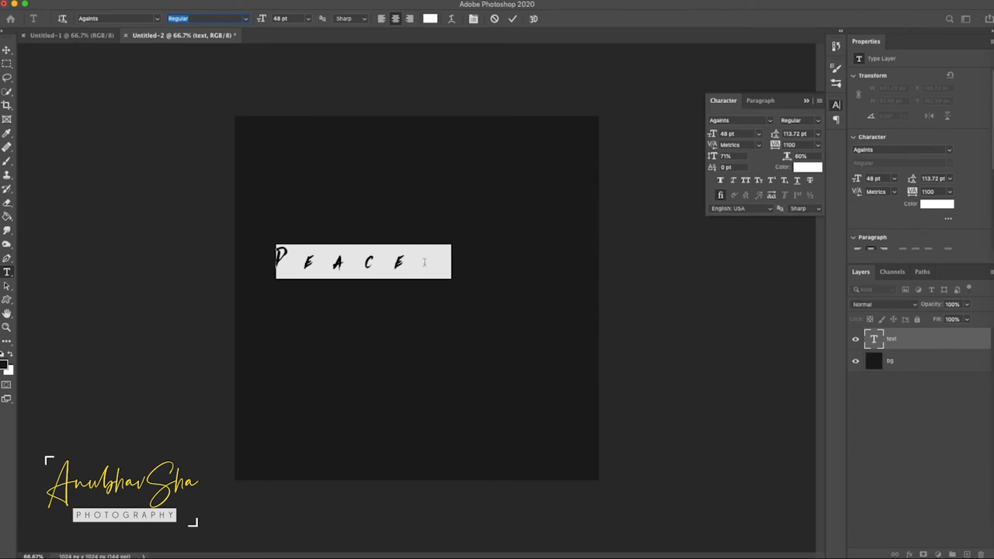
pyautogui.press('Escape')
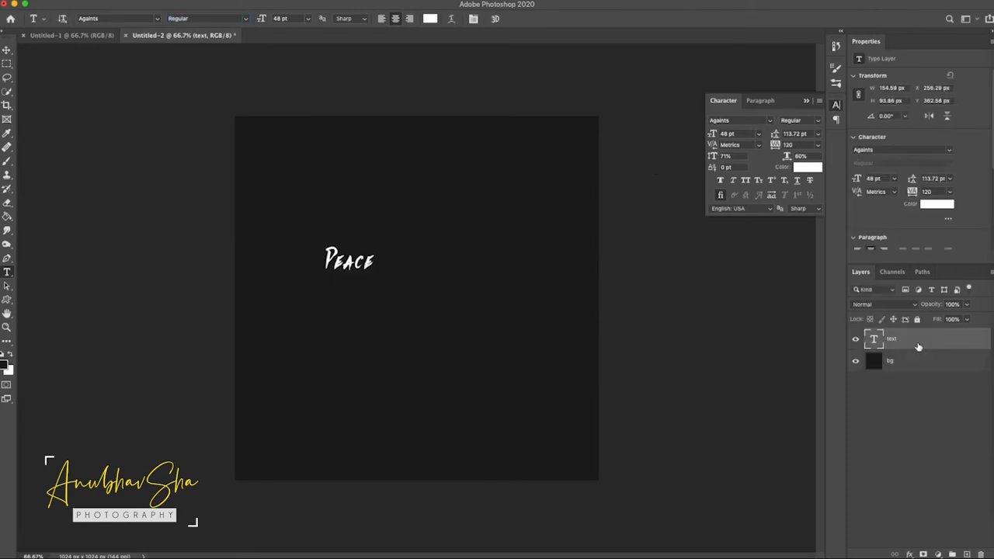
# - Duplicate the "Peace" text layer as "Within" and place the copy directly below the original word
pyautogui.press('super+j')
pyautogui.doubleClick(874, 341)
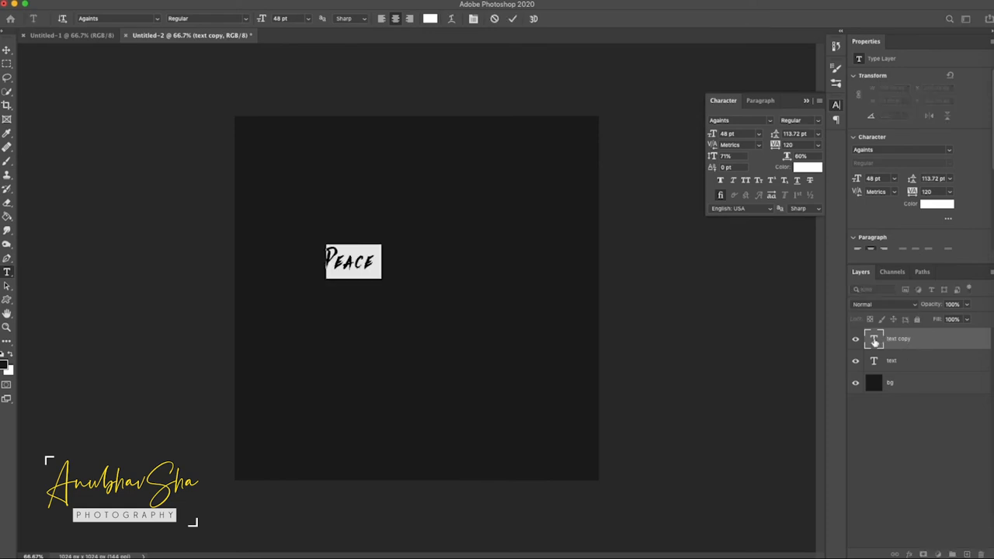
pyautogui.write('Within')
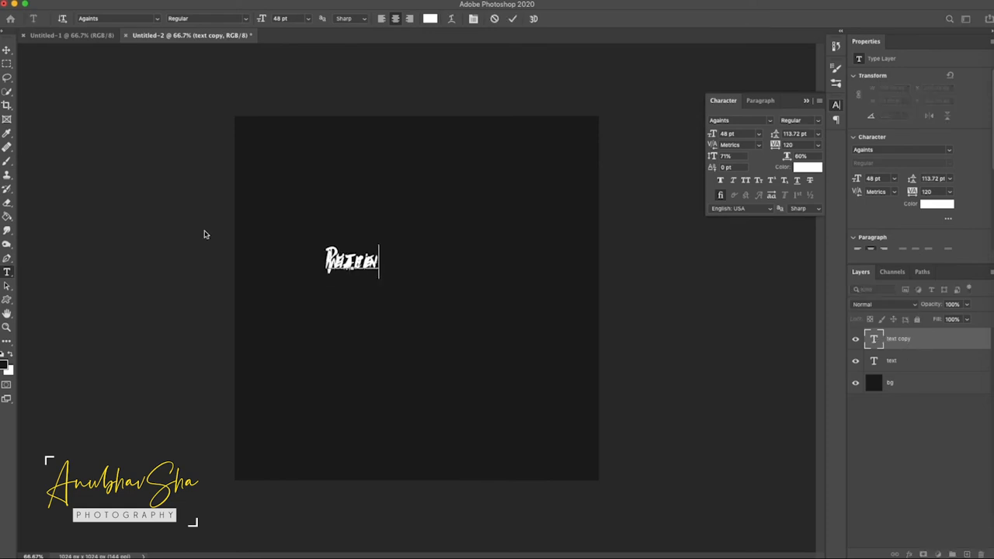
pyautogui.press('Escape')
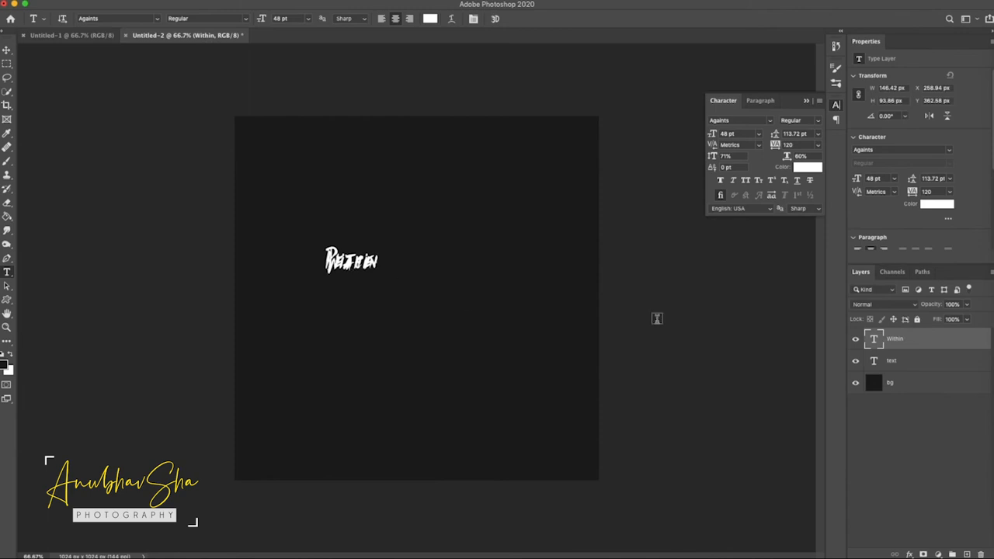
pyautogui.press('v')
pyautogui.moveTo(357, 271); pyautogui.dragTo(350, 297)
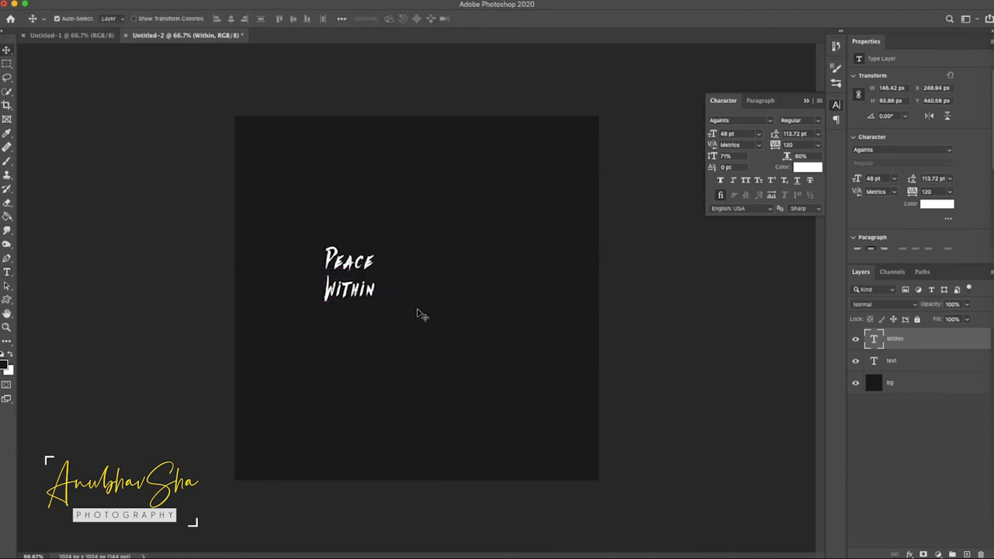
# - Transform both text layers together, enlarging them to about 187 pt with a slight counter-clockwise tilt around the canvas center
pyautogui.keyDown('shift'); pyautogui.click(908, 362); pyautogui.keyUp('shift')
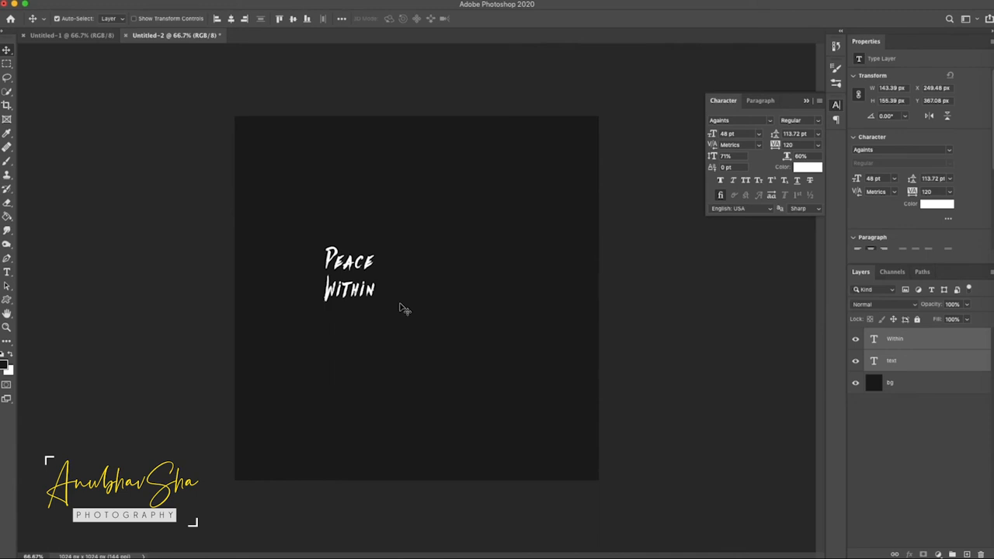
pyautogui.hotkey('ctrl', 't')
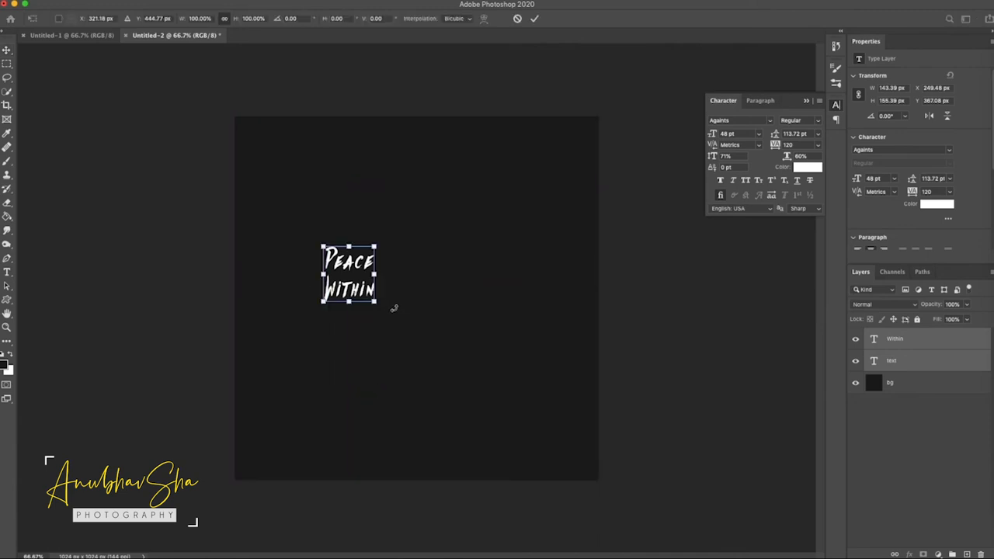
pyautogui.moveTo(388, 323); pyautogui.dragTo(464, 379)
pyautogui.moveTo(423, 324); pyautogui.dragTo(490, 371)
pyautogui.moveTo(393, 253); pyautogui.dragTo(414, 272)
pyautogui.press('Return')
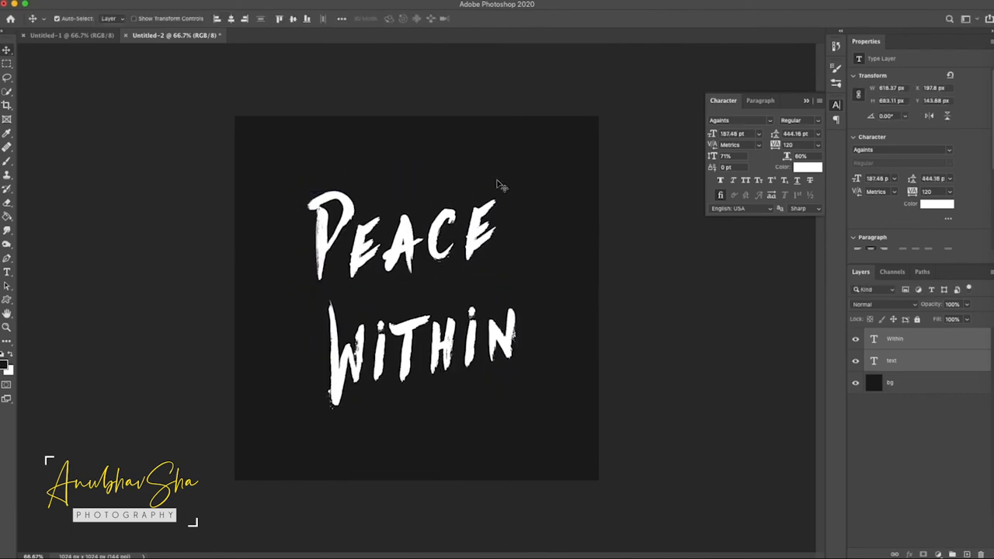
# - Skew both text layers so the words rise more steeply toward the right, and move them slightly lower on the canvas
pyautogui.press('super+t')
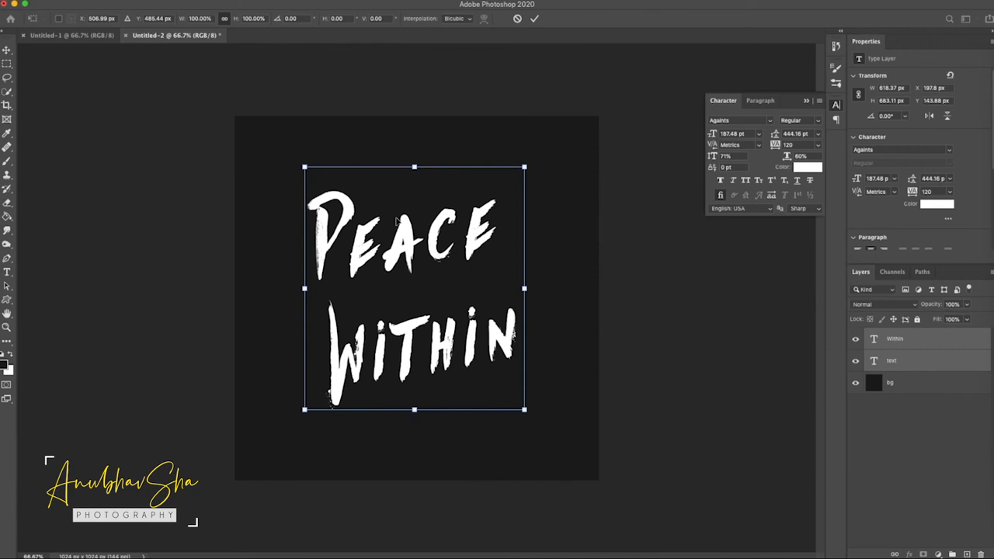
pyautogui.rightClick(473, 209)
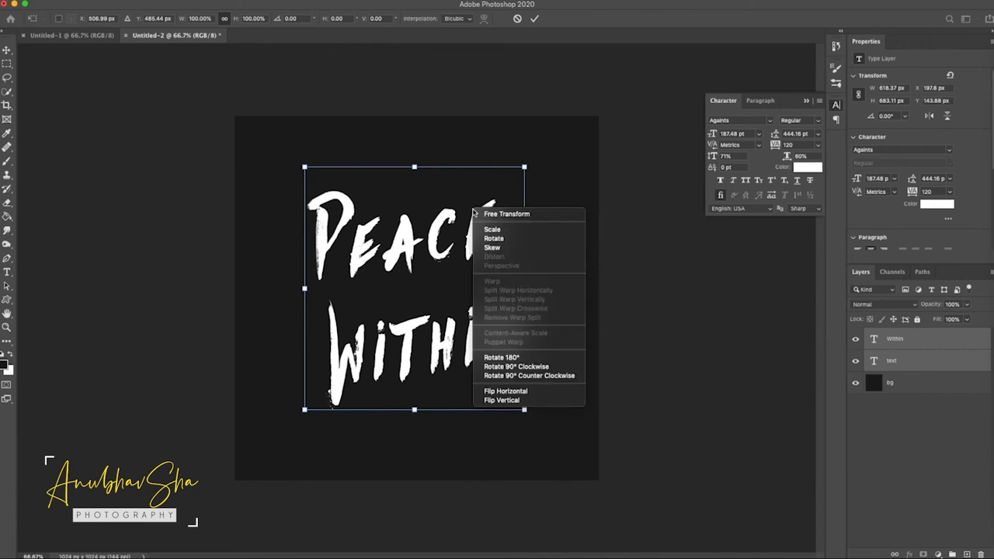
pyautogui.click(489, 248)
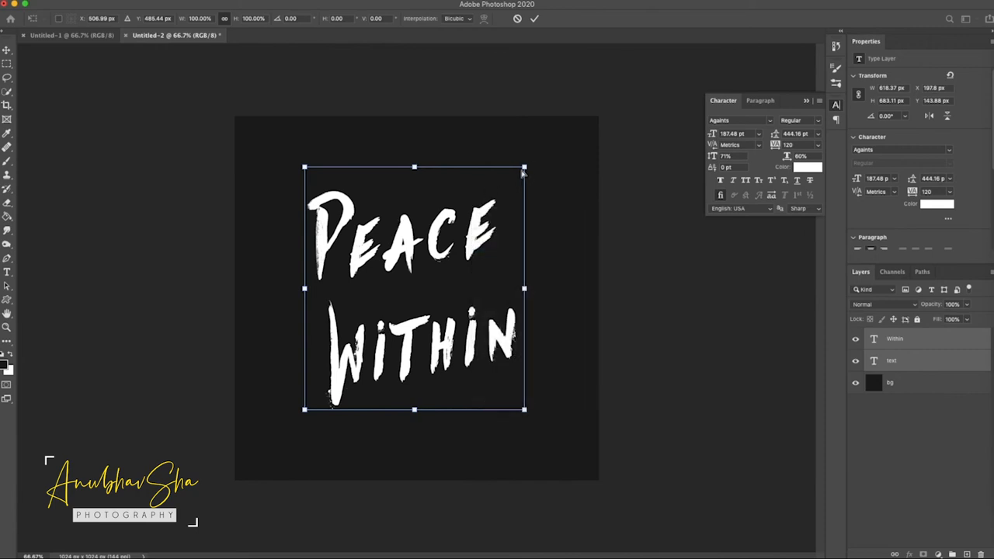
pyautogui.moveTo(525, 168); pyautogui.dragTo(509, 134)
pyautogui.press('Return')
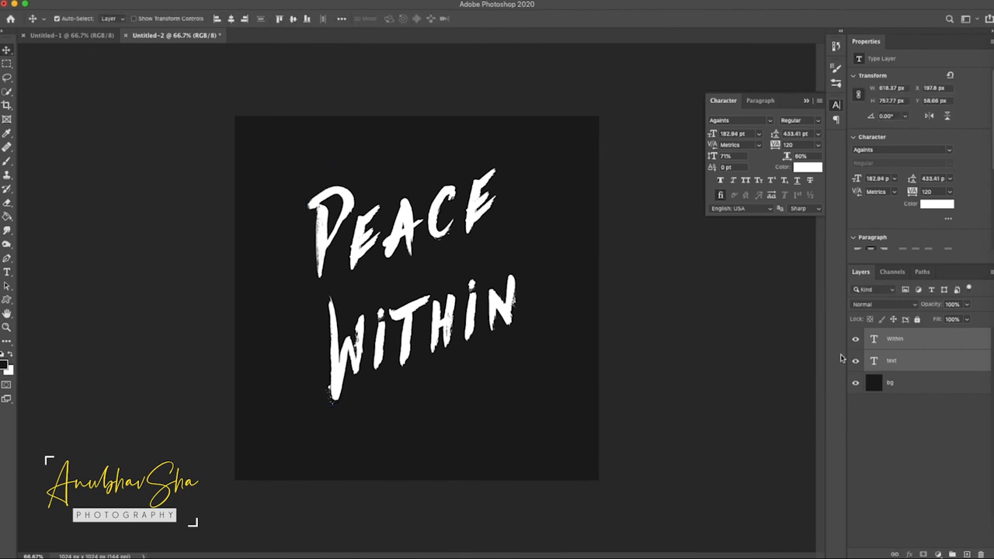
pyautogui.hotkey('ctrl', 't')
pyautogui.moveTo(454, 281); pyautogui.dragTo(451, 306)
# - Shrink the "Within" text to about 147 pt and tuck it closer beneath "Peace", offset to the right
pyautogui.click(907, 342)
pyautogui.hotkey('ctrl', 't')
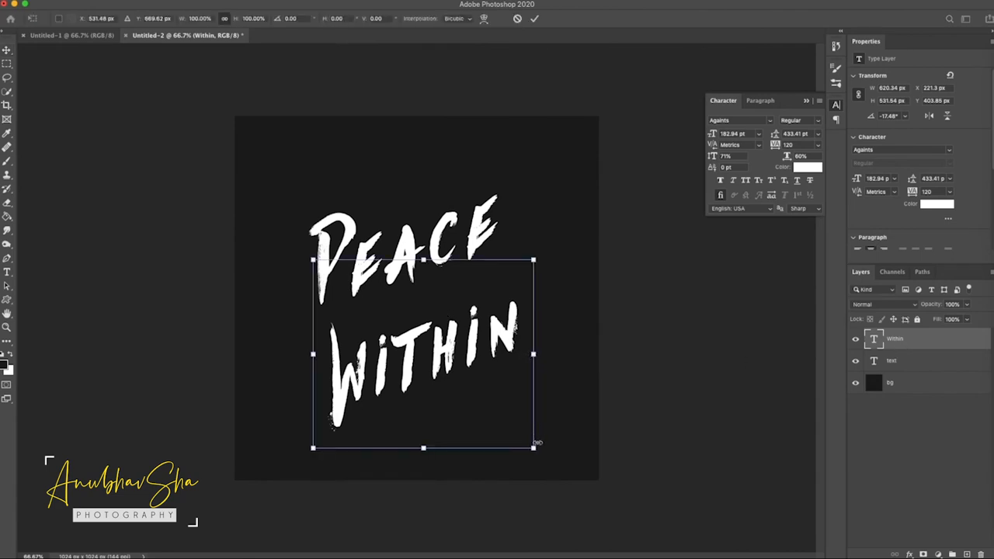
pyautogui.moveTo(534, 448); pyautogui.dragTo(501, 414)
pyautogui.moveTo(414, 338); pyautogui.dragTo(465, 310)
pyautogui.press('Return')
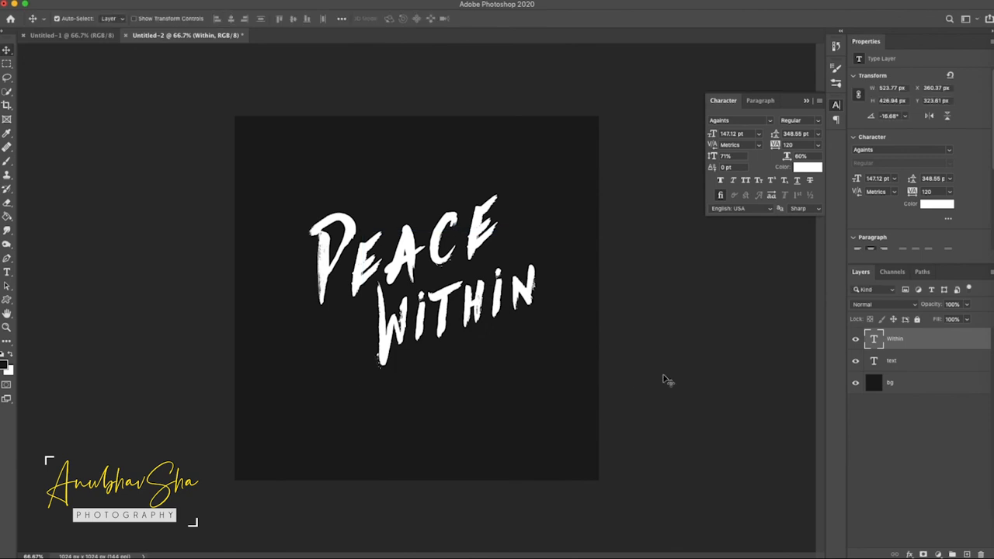
# - Enlarge the "Peace" text to about 195 pt and move it slightly lower on the canvas
pyautogui.click(907, 361)
pyautogui.press('super+t')
pyautogui.moveTo(306, 341); pyautogui.dragTo(292, 354)
pyautogui.press('Return')
pyautogui.moveTo(447, 277); pyautogui.dragTo(439, 336)
pyautogui.keyDown('shift'); pyautogui.click(907, 339); pyautogui.keyUp('shift')
pyautogui.press('super+t')
# - Scale the "Within" text to about 167 pt and position it closely beneath "Peace"
pyautogui.click(907, 340)
pyautogui.press('super+t')
pyautogui.moveTo(347, 414); pyautogui.dragTo(325, 437)
pyautogui.moveTo(433, 373); pyautogui.dragTo(429, 374)
pyautogui.press('Return')
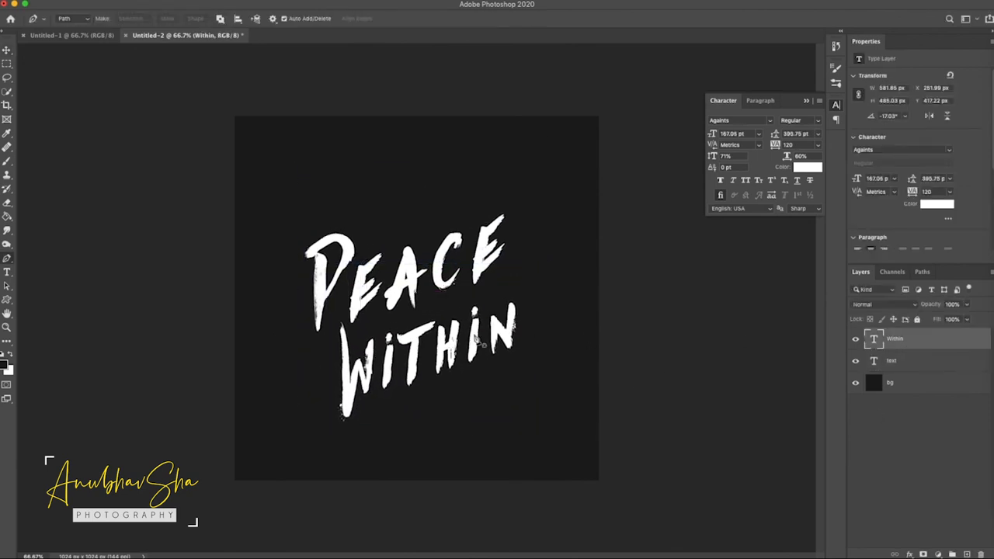
# - Add a new layer and set the Pen tool to Shape mode with a white fill and a 6.66 px stroke width
pyautogui.click(968, 554)
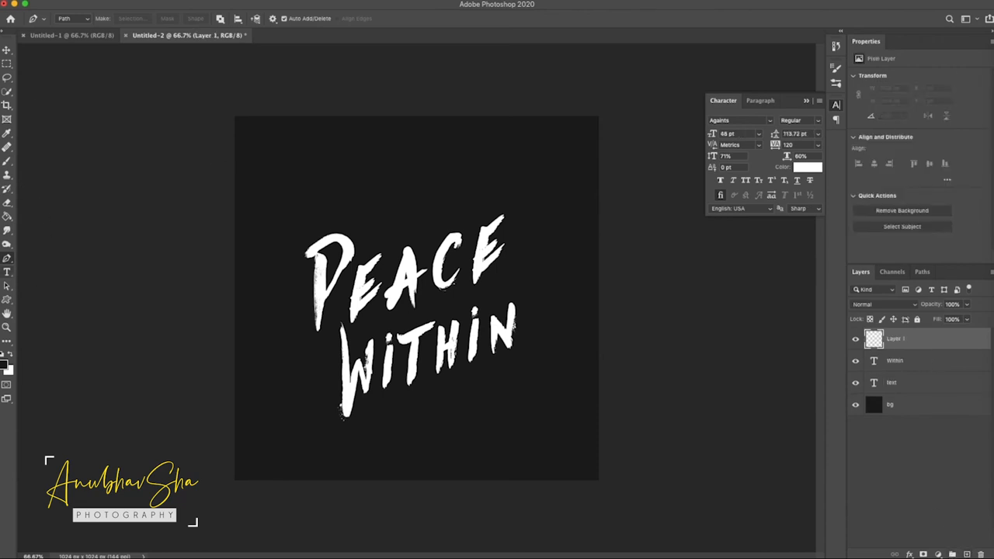
pyautogui.click(72, 17)
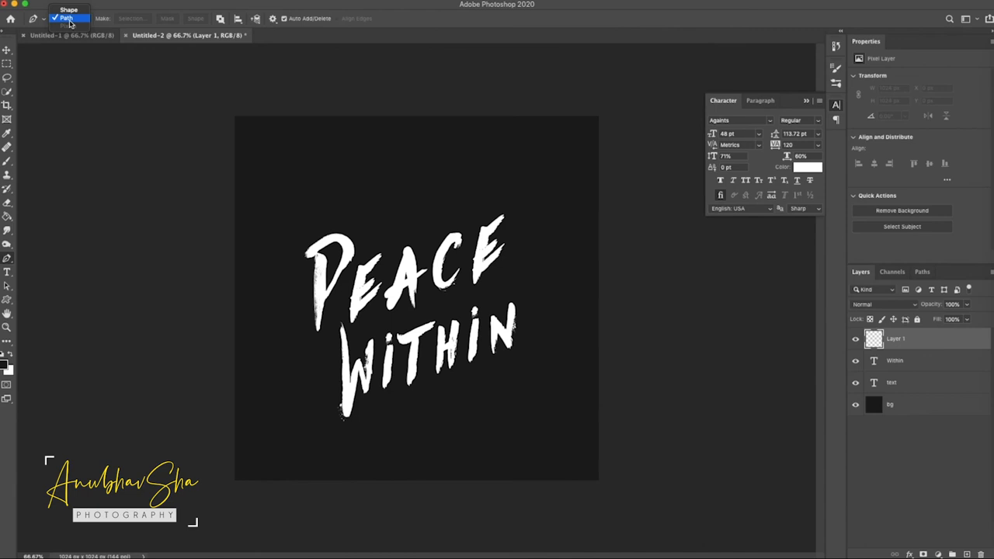
pyautogui.click(69, 9)
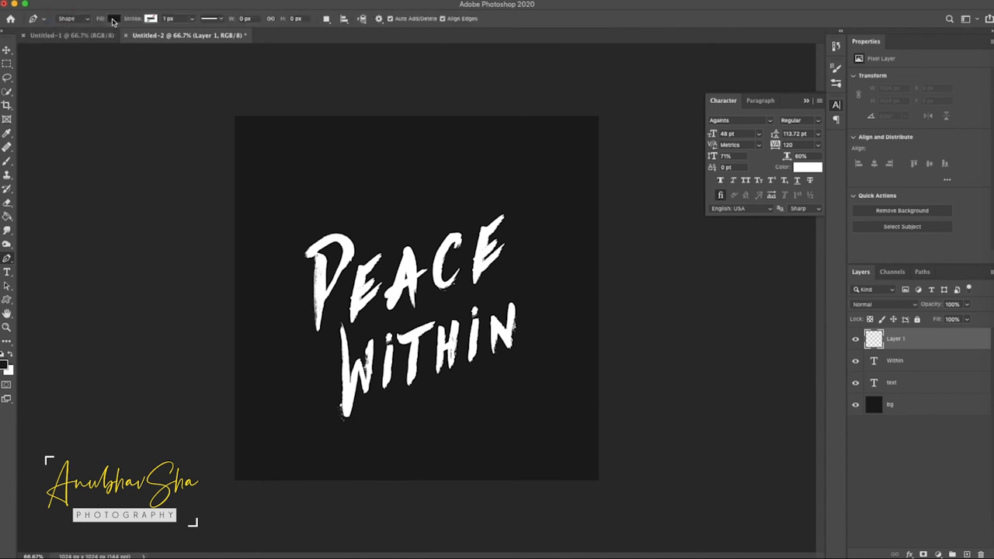
pyautogui.click(112, 18)
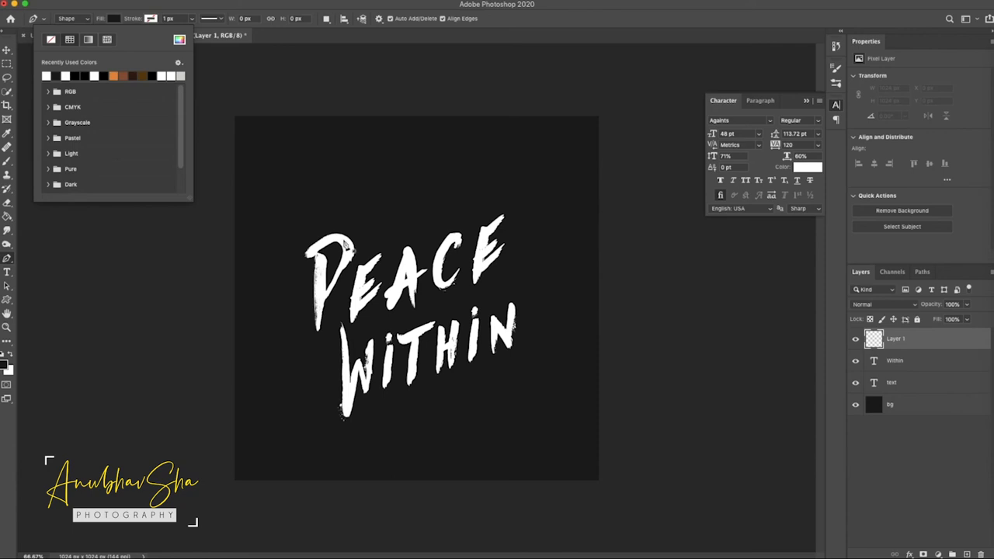
pyautogui.click(344, 244)
pyautogui.click(151, 21)
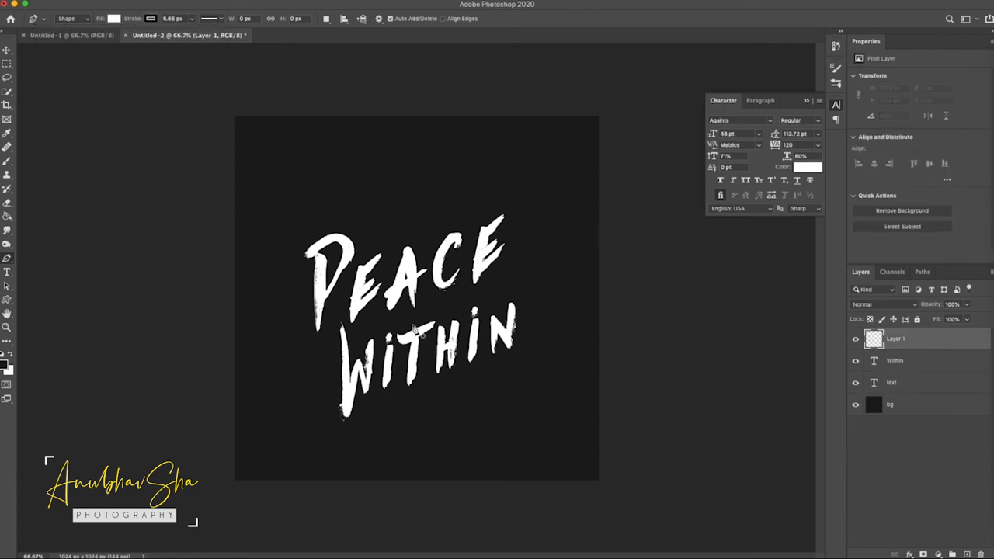
# - Draw small pointed white drip shapes without a stroke, hanging from the letters of "Peace" and "Within"
pyautogui.hotkey('ctrl', '+')
pyautogui.hotkey('ctrl', '+')
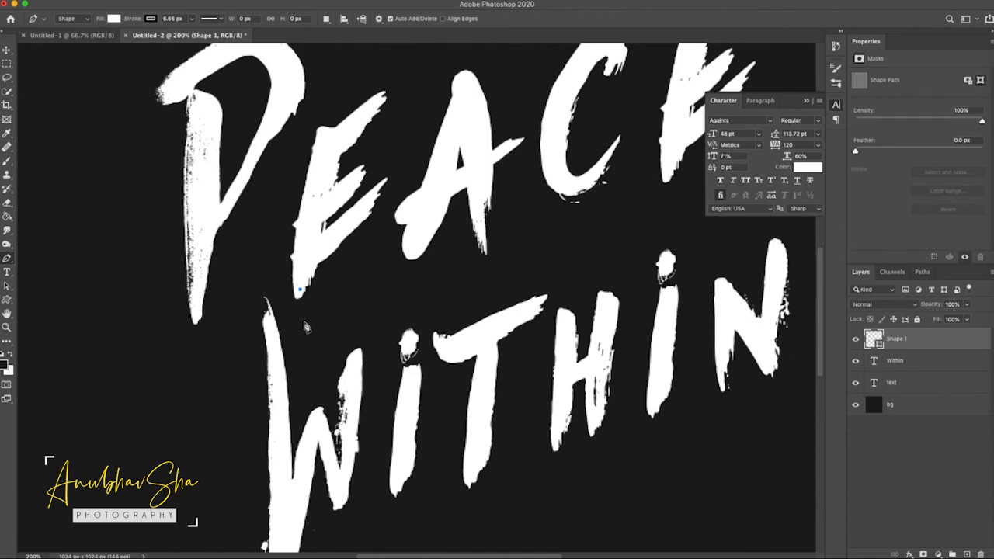
pyautogui.click(113, 17)
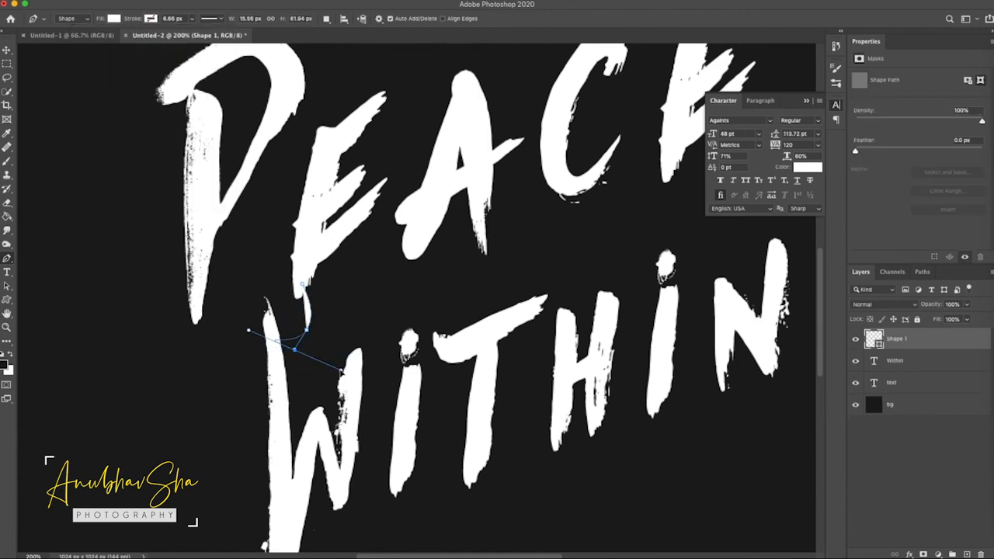
pyautogui.click(428, 316)
pyautogui.click(414, 256)
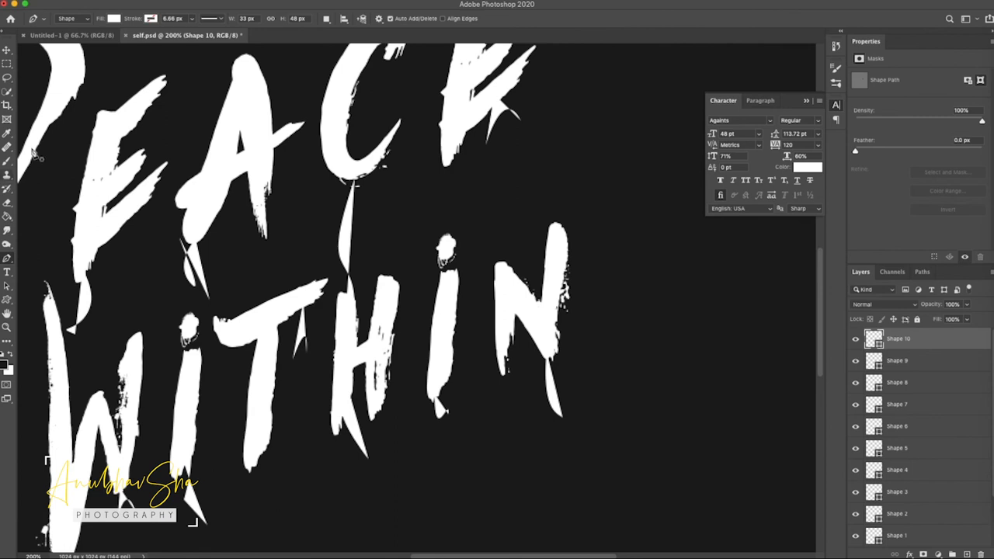
# - Group the drip layers Shape 1 through Shape 10 and name the group "Pen strokes"
pyautogui.scroll(-3, 909, 435)
pyautogui.click(908, 472)
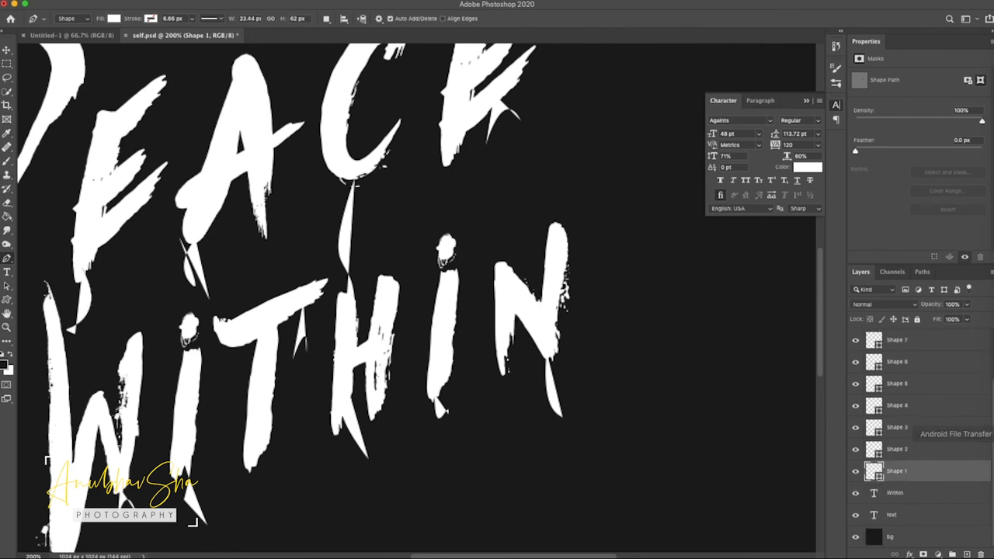
pyautogui.scroll(3, 908, 472)
pyautogui.keyDown('shift'); pyautogui.click(917, 339); pyautogui.keyUp('shift')
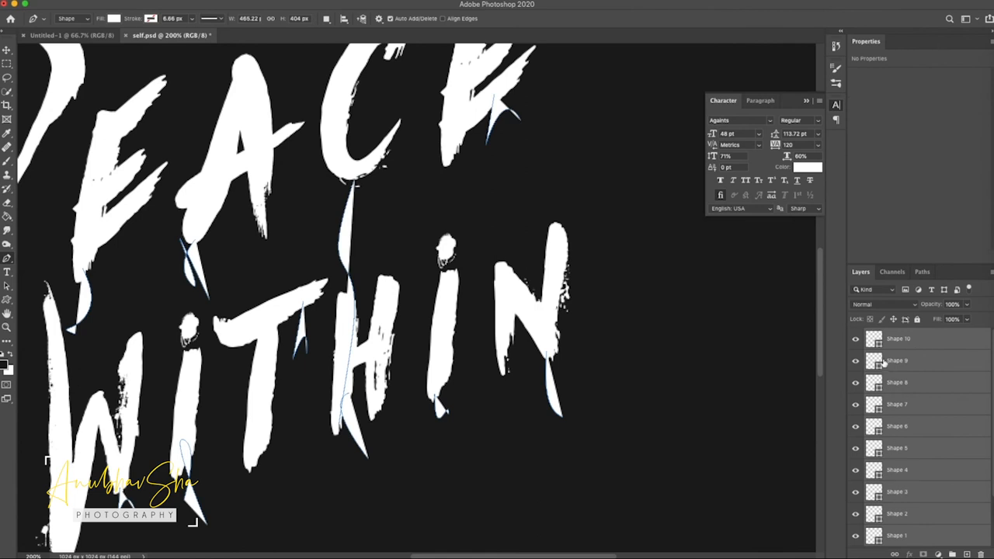
pyautogui.press('super+g')
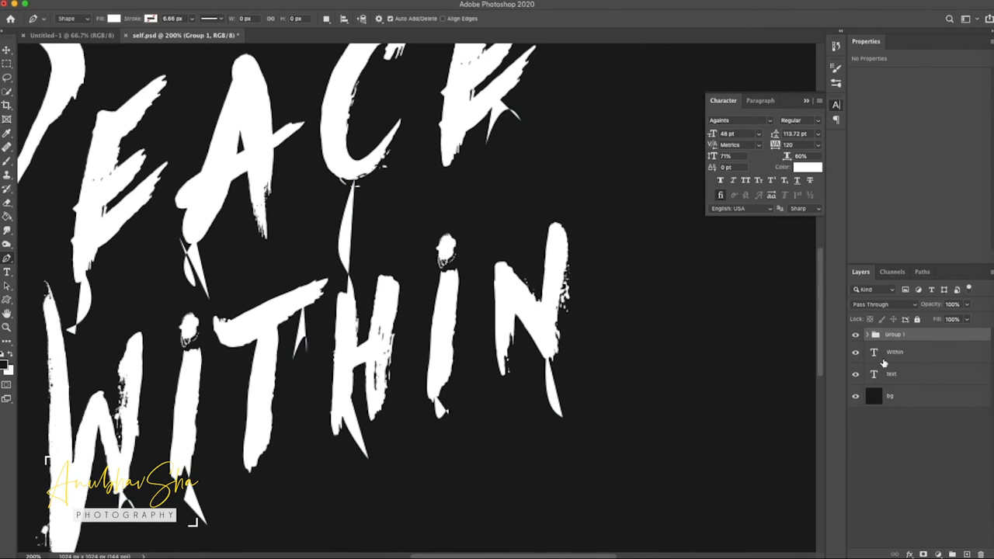
pyautogui.doubleClick(894, 334)
pyautogui.write('Pen strokes')
pyautogui.press('Return')
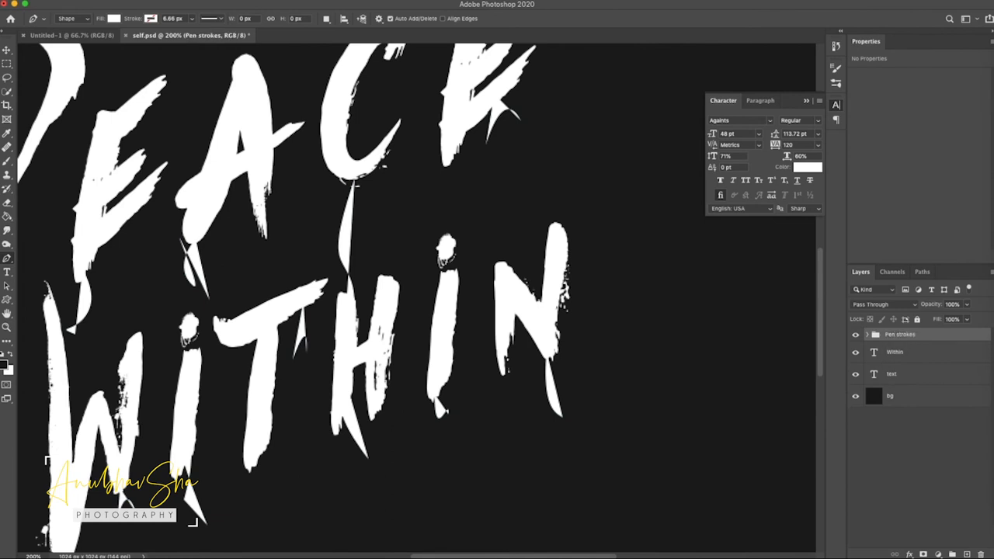
# - Try tightening the tracking of the "Peace" text to 40
pyautogui.click(876, 375)
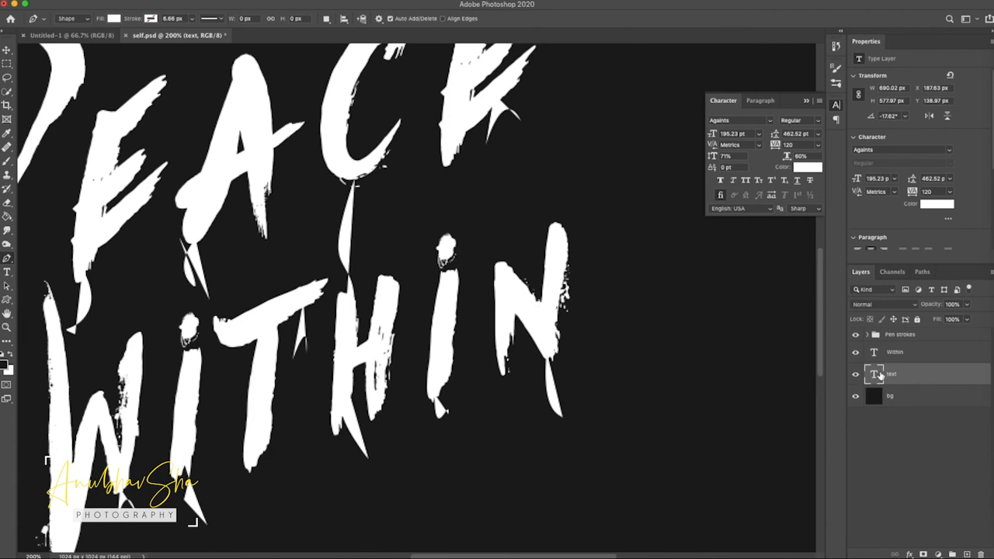
pyautogui.moveTo(775, 146); pyautogui.dragTo(786, 146)
pyautogui.moveTo(773, 145); pyautogui.dragTo(775, 146)
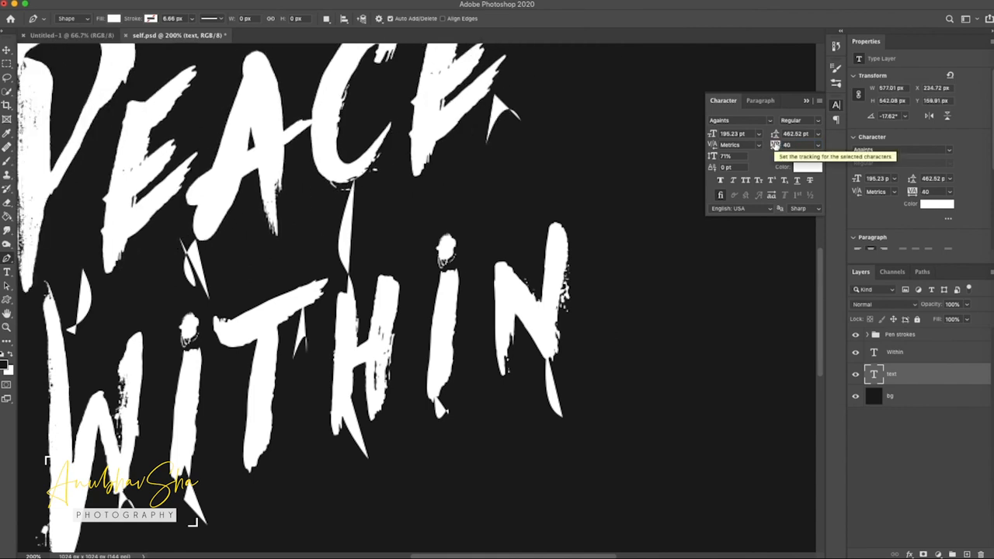
# - Stamp white speckles around the "P" of "Peace" on a new layer, using a splatter brush at 500 px
pyautogui.hotkey('ctrl', '0')
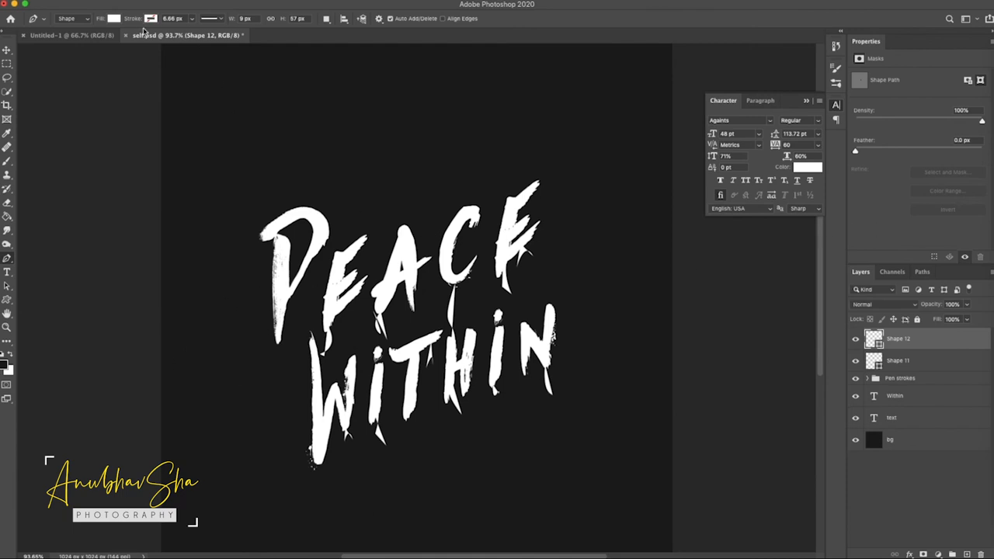
pyautogui.press('b')
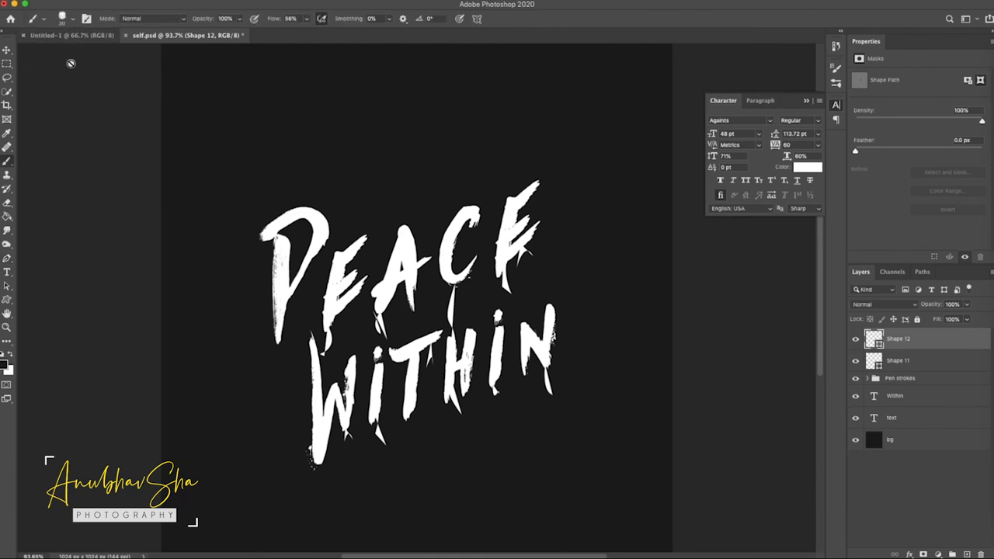
pyautogui.click(73, 23)
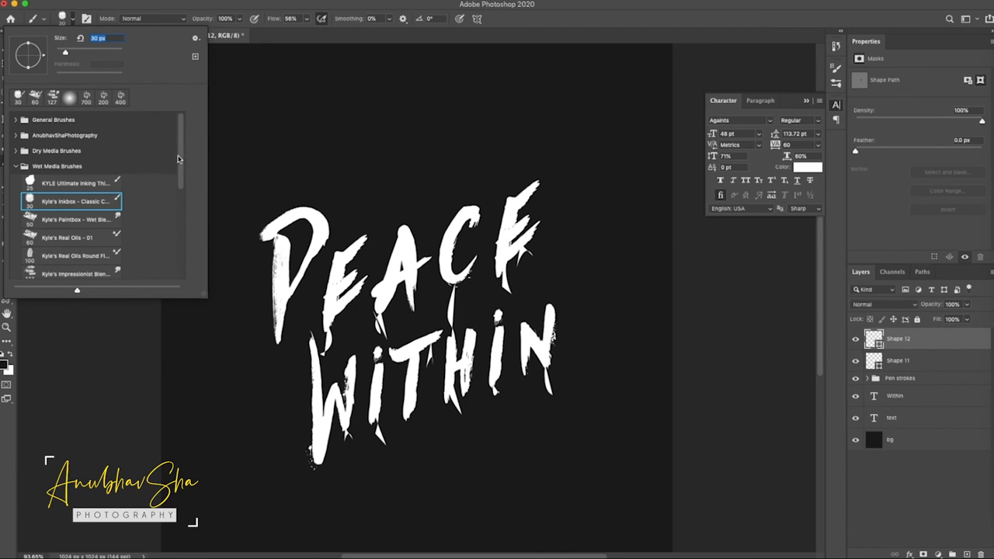
pyautogui.click(60, 167)
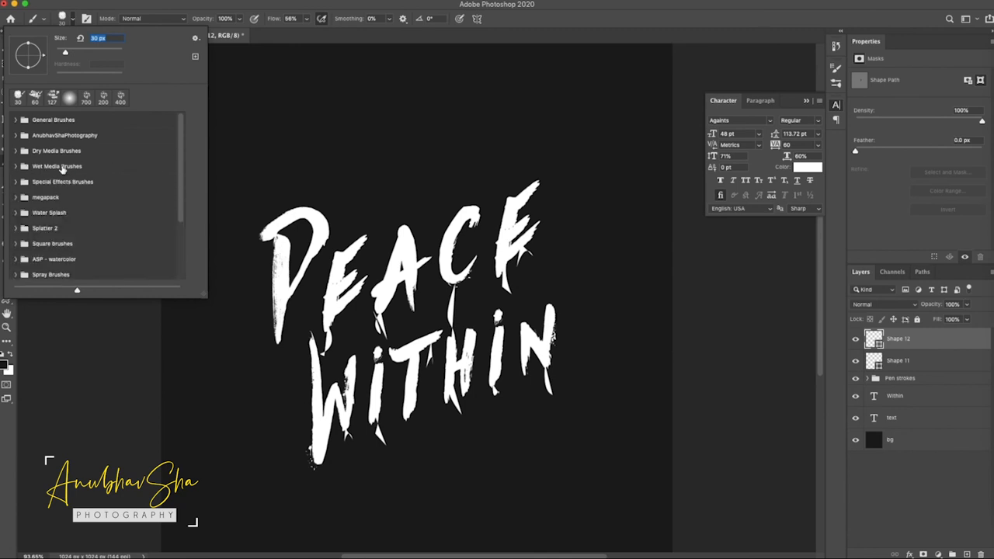
pyautogui.click(17, 167)
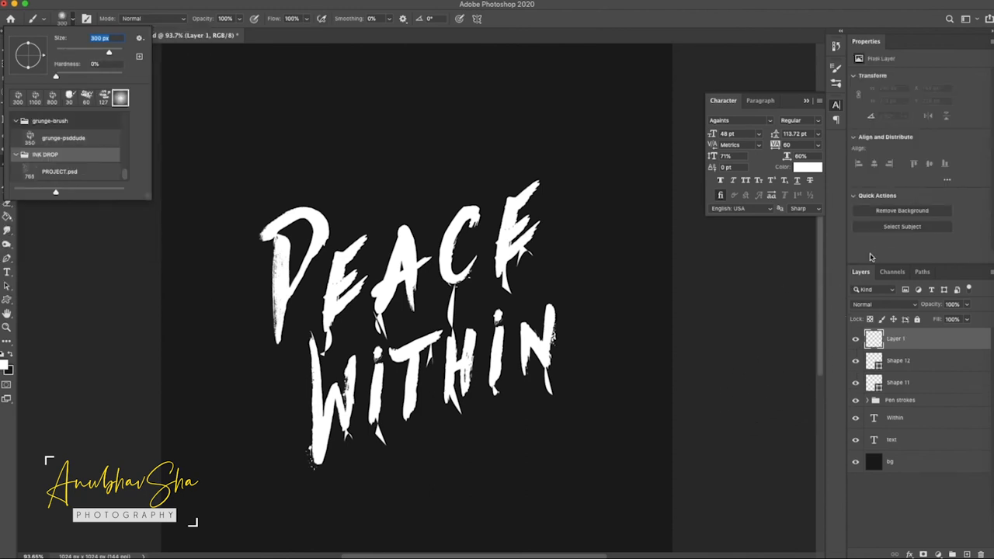
pyautogui.click(873, 250)
pyautogui.press('[')
pyautogui.press('[')
pyautogui.press('[')
pyautogui.press('[')
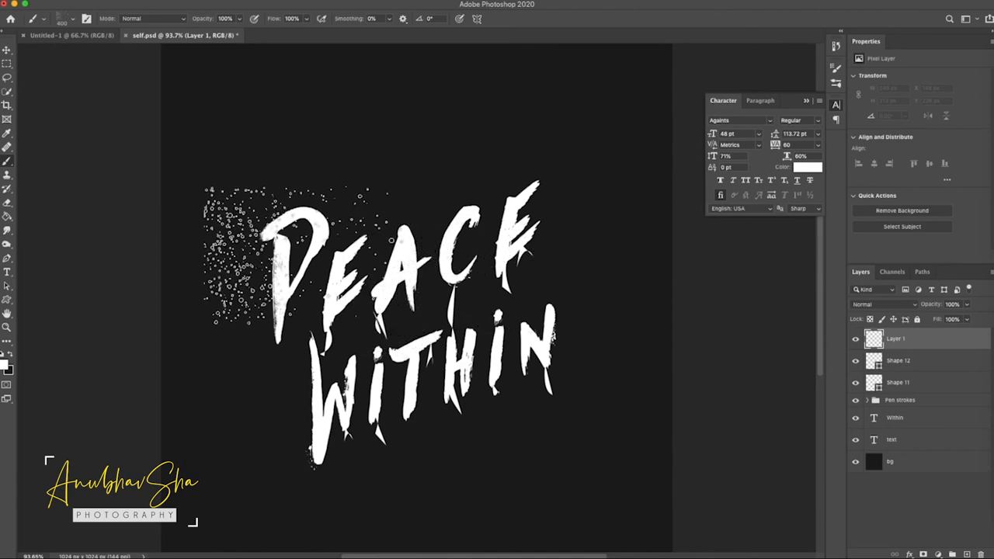
pyautogui.press(']')
pyautogui.click(354, 235)
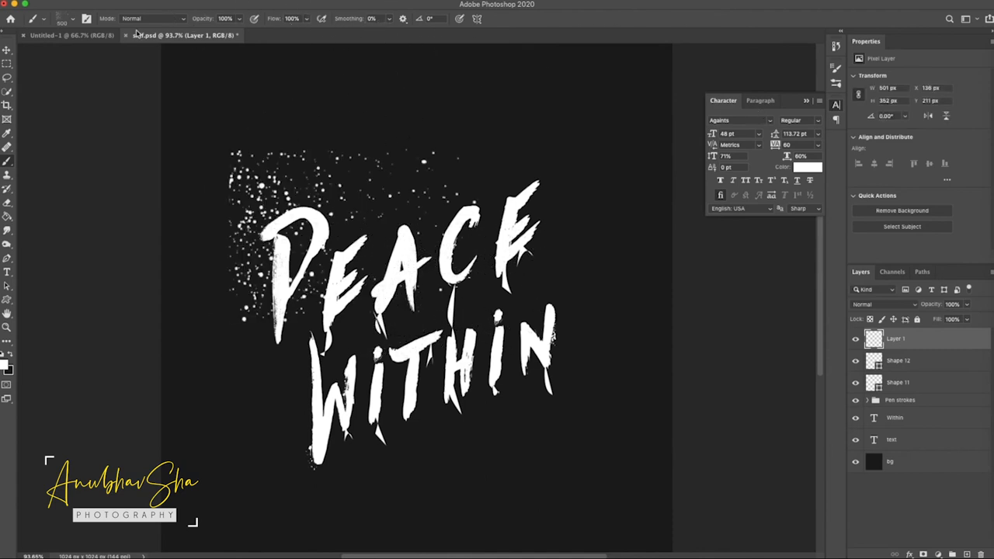
# - Stamp more 500 px speckles, with the brush angled at -56° around the right side and -117° toward the lower left
pyautogui.click(836, 83)
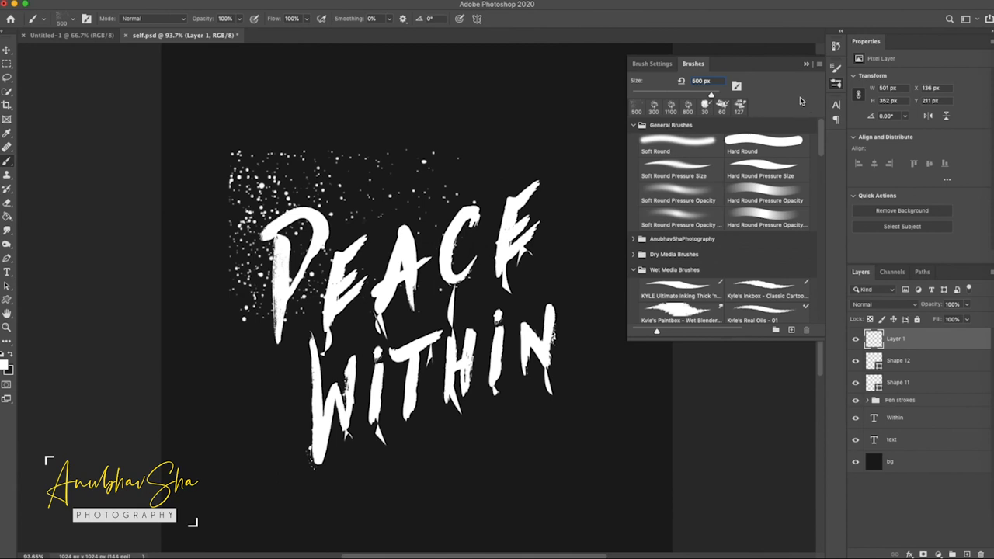
pyautogui.click(652, 64)
pyautogui.moveTo(794, 180); pyautogui.dragTo(800, 185)
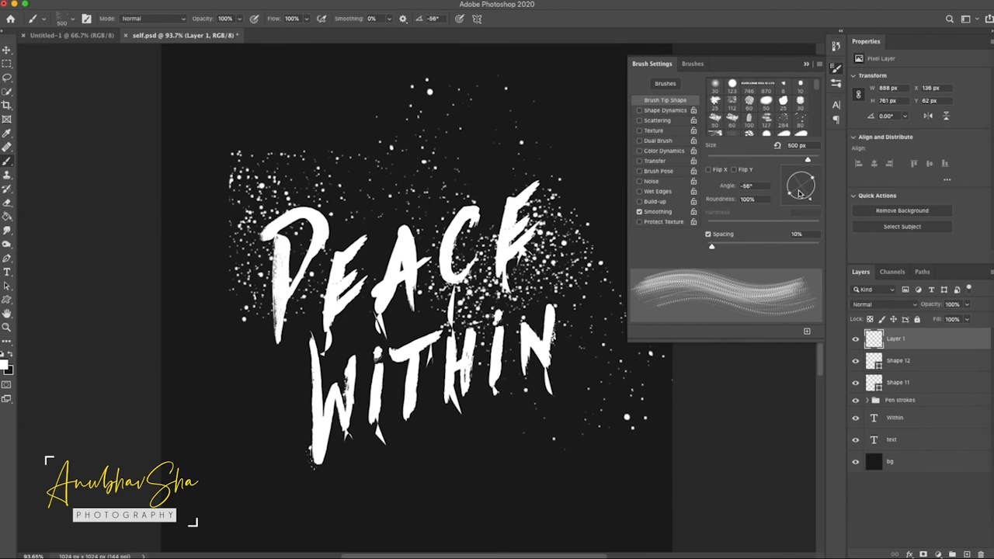
pyautogui.click(798, 191)
pyautogui.click(365, 368)
# - Reduce the splatter brush to 200 px and stamp fine speckles above the "A" of "Peace" and over the middle of "Within"
pyautogui.press('[')
pyautogui.press('[')
pyautogui.press('[')
pyautogui.press('[')
pyautogui.click(423, 236)
pyautogui.click(414, 365)
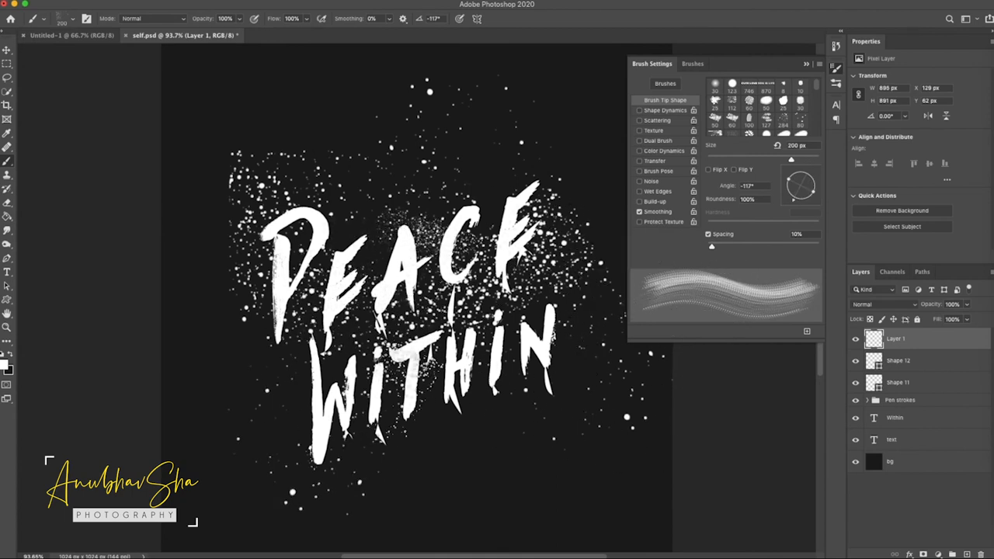
# - Enlarge the splatter brush to 250 px and stamp denser speckles between the two words and around the "C" and "E"
pyautogui.press(']')
pyautogui.click(395, 376)
pyautogui.click(490, 250)
pyautogui.click(405, 316)
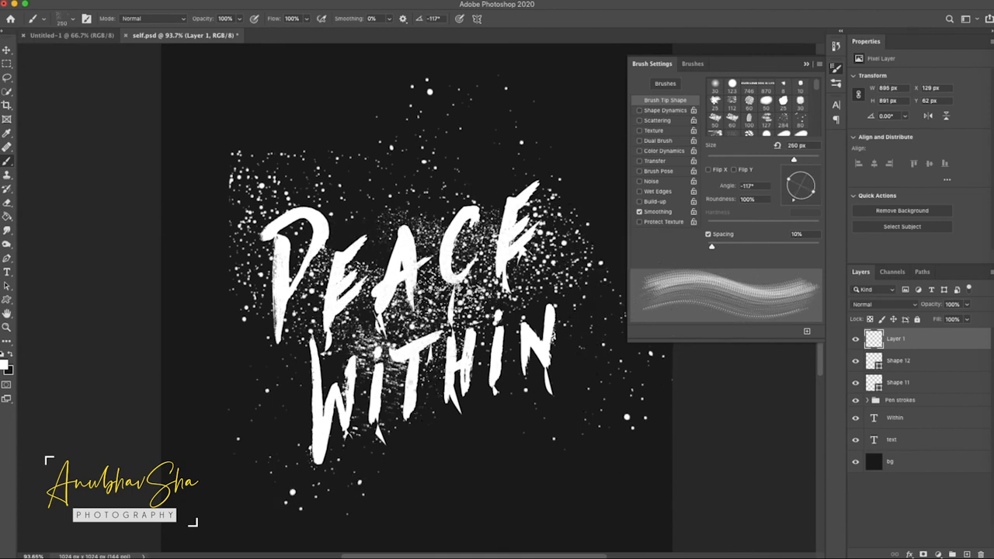
# - Stamp 300 px speckles below "Within" with the brush at 2°, and near the right edge and upper left at -139°
pyautogui.click(813, 185)
pyautogui.press(']')
pyautogui.click(443, 427)
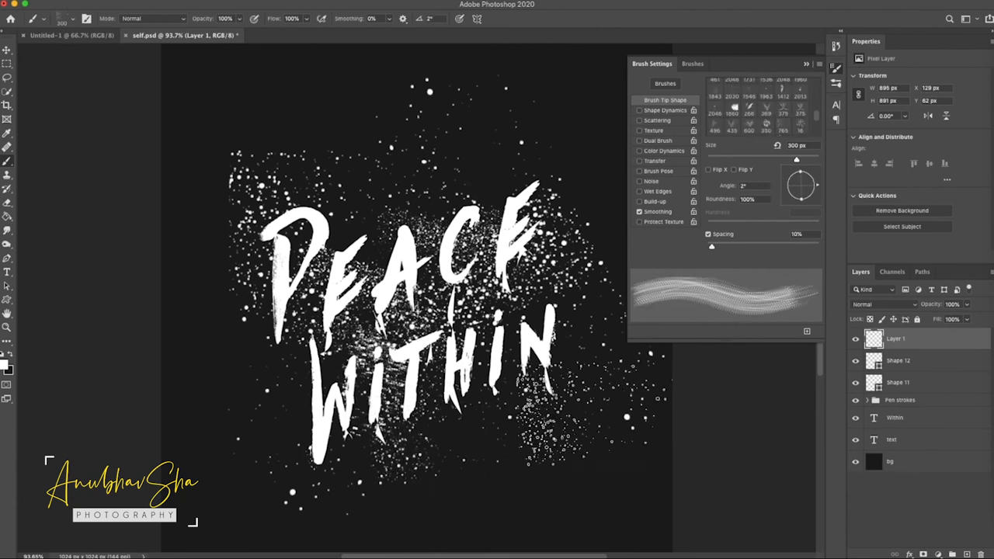
pyautogui.click(790, 193)
pyautogui.click(674, 413)
pyautogui.click(232, 232)
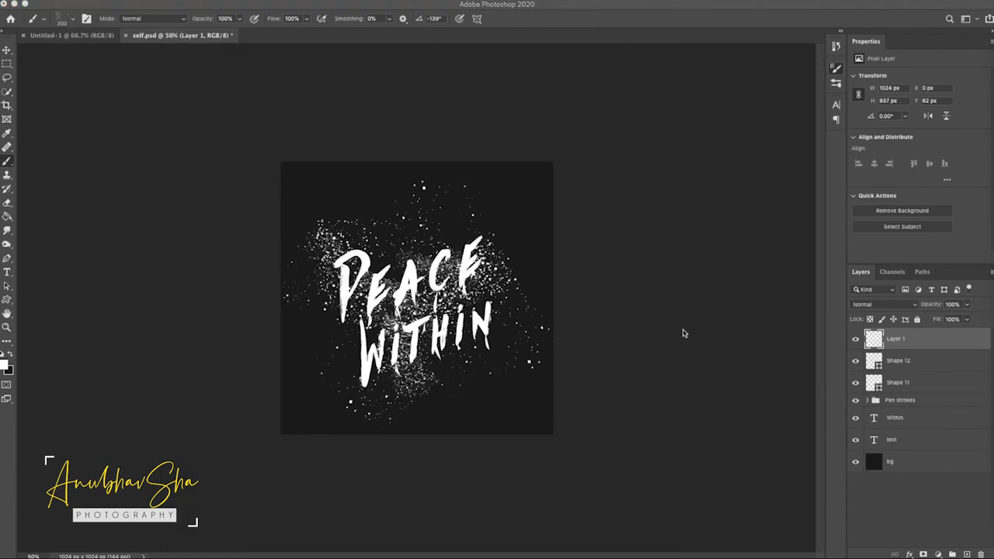
# - Open the brush tip settings for the current brush
pyautogui.press('F5')
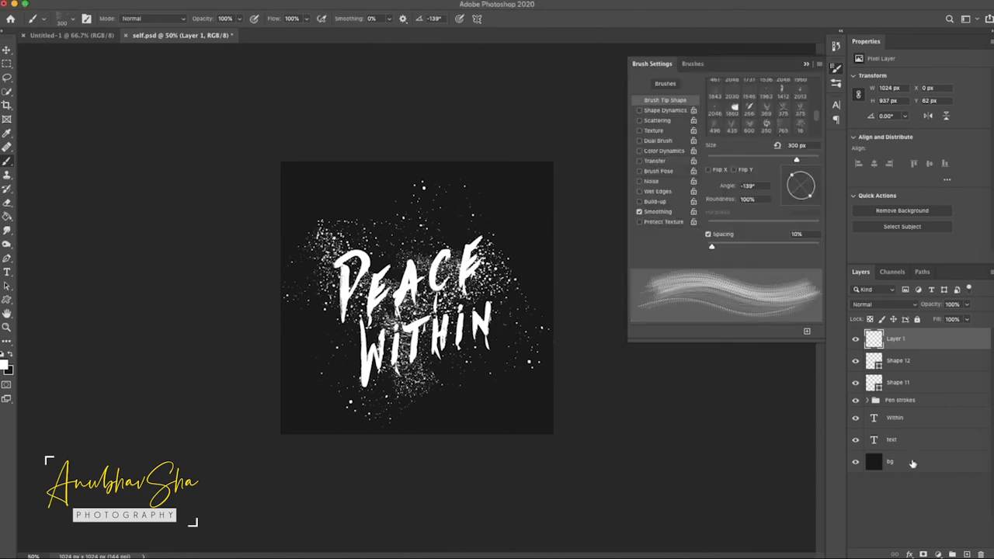
pyautogui.press('super+z')
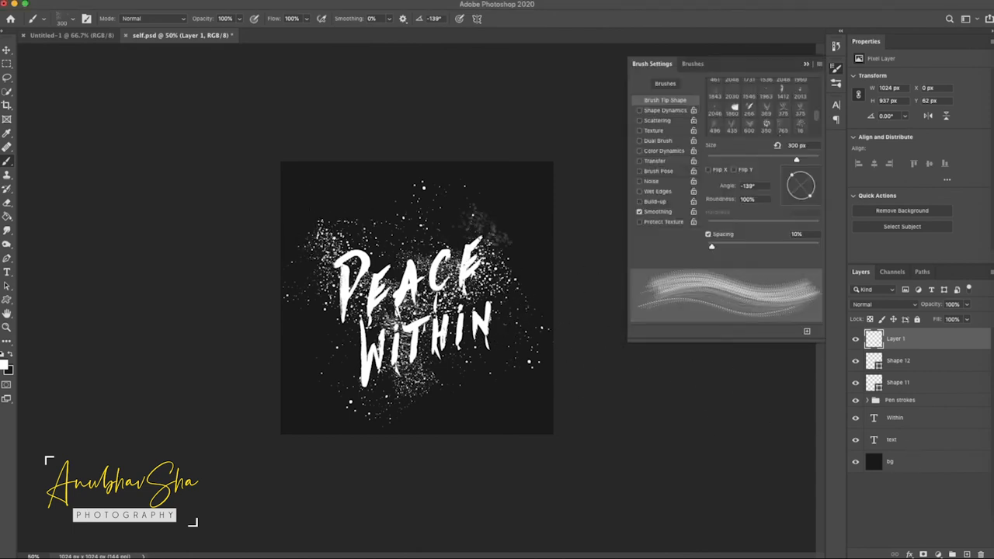